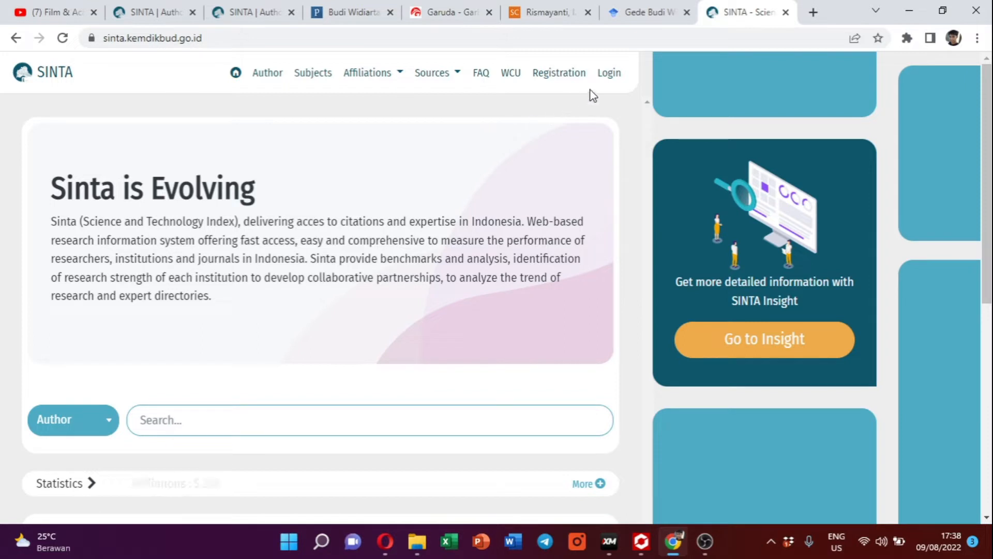
Step: Log in to SINTA with the prefilled username and password, and dismiss the login notice
left_click(611, 74)
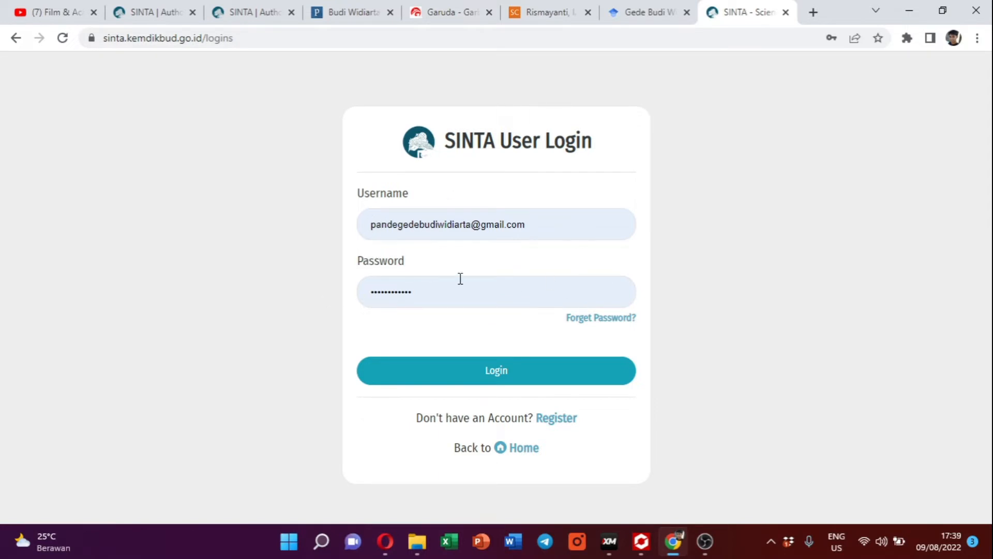
left_click(499, 380)
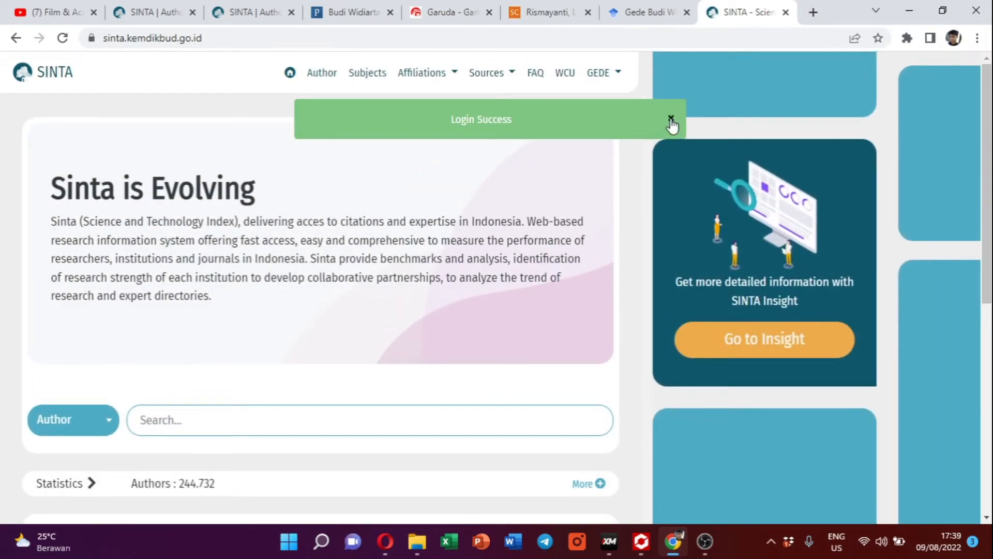
left_click(671, 121)
Step: Open My Profile from the account options to reach the author dashboard
left_click(601, 72)
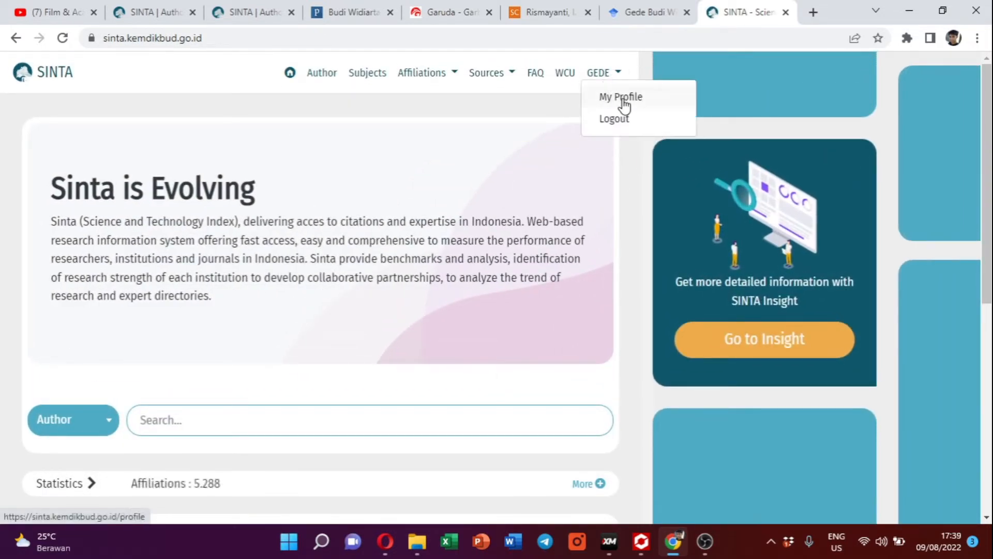
left_click(619, 74)
left_click(627, 76)
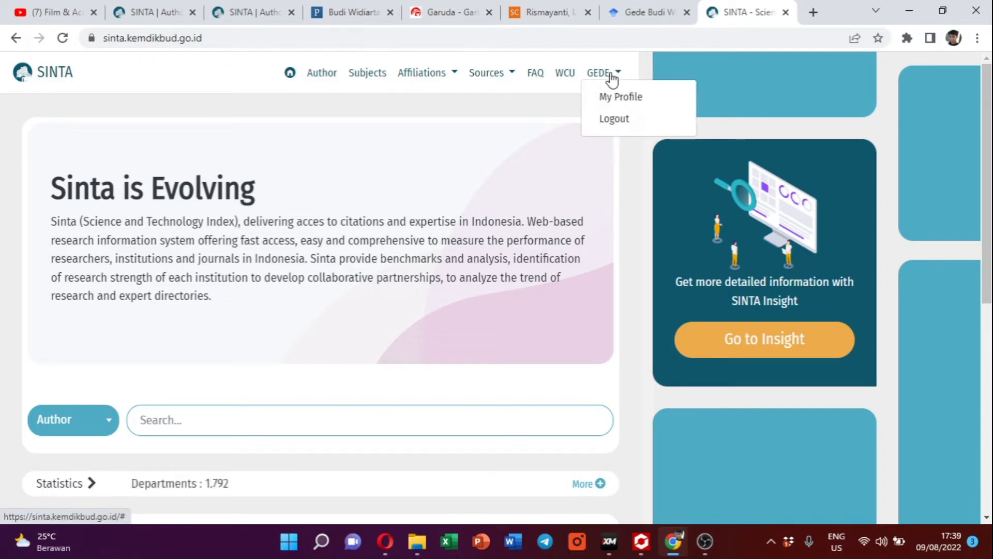
left_click(622, 101)
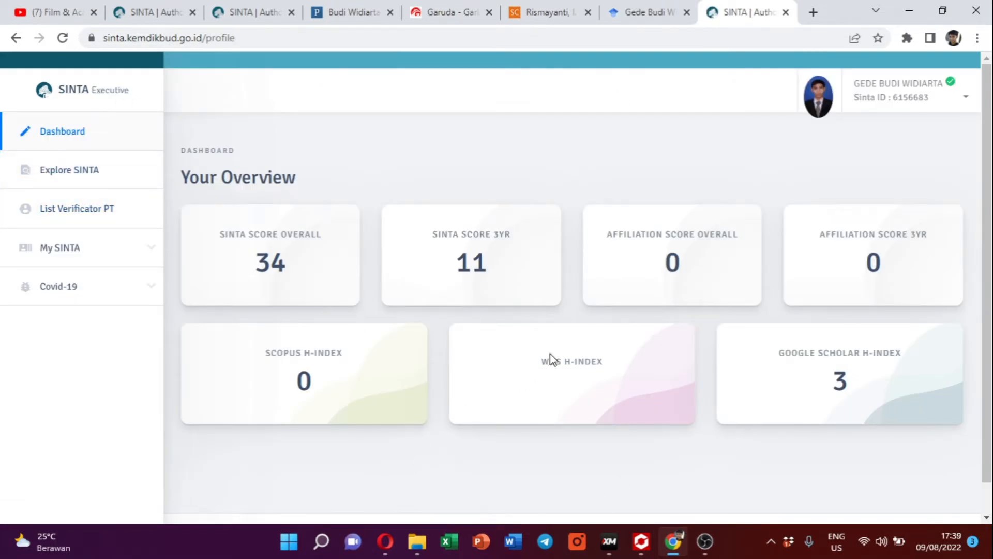
Step: Visit Explore SINTA, return to My Profile, and view the List Verificator PT page
left_click(82, 180)
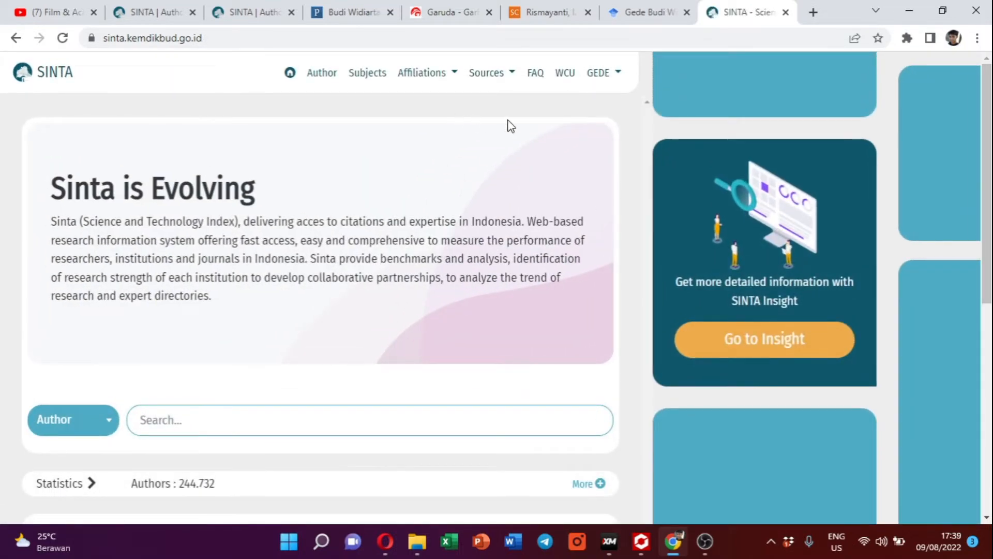
left_click(602, 74)
left_click(618, 103)
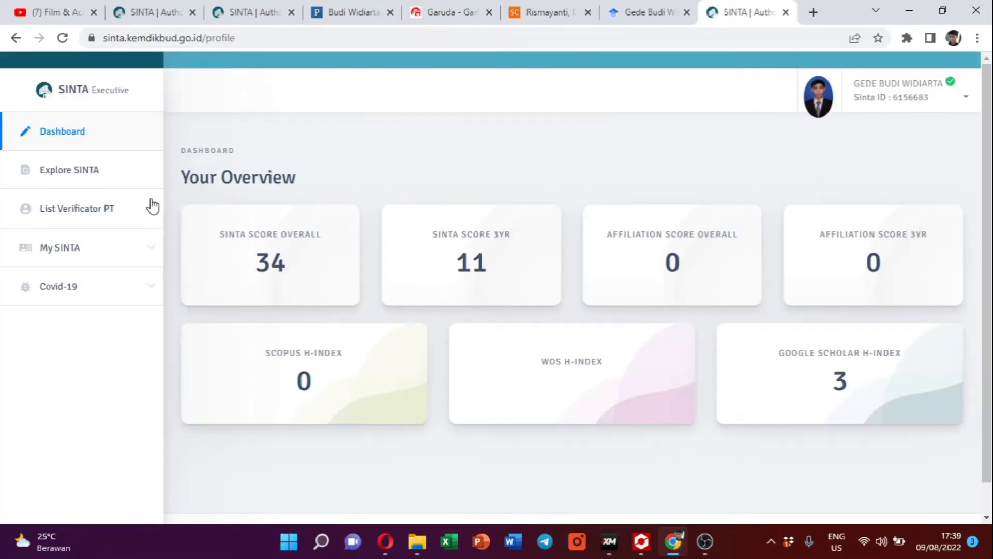
left_click(85, 212)
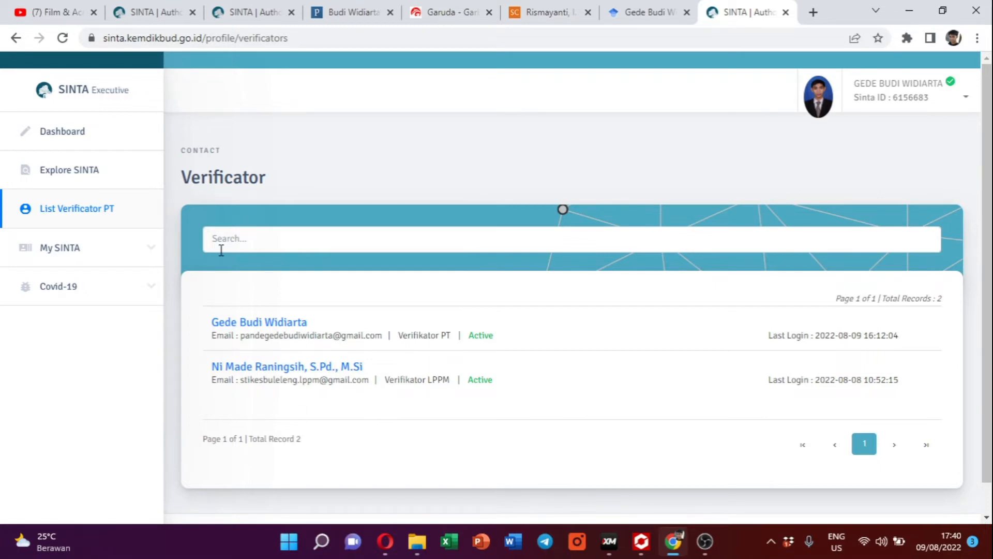
Step: View the author's Google Scholar publications within My SINTA
left_click(58, 251)
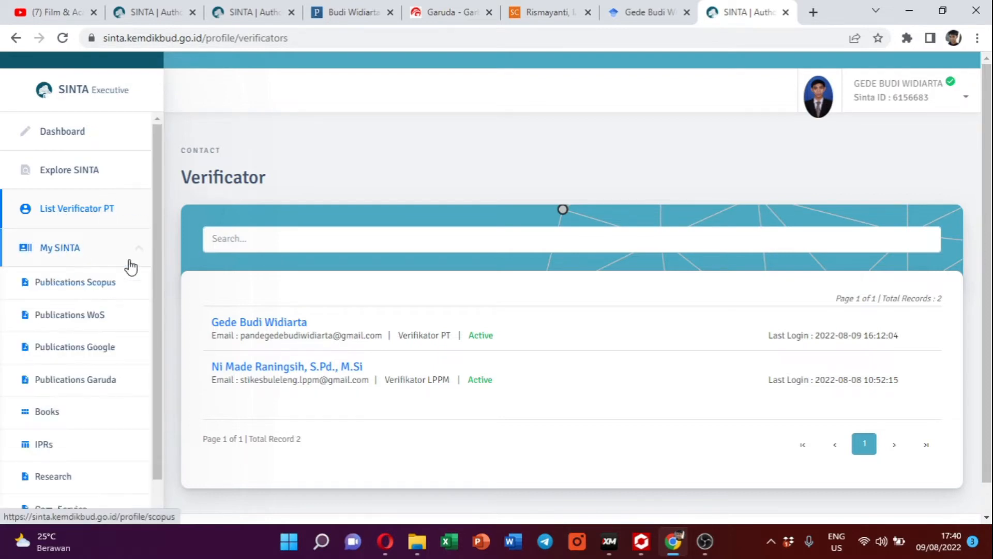
scroll(155, 269, "down", 1)
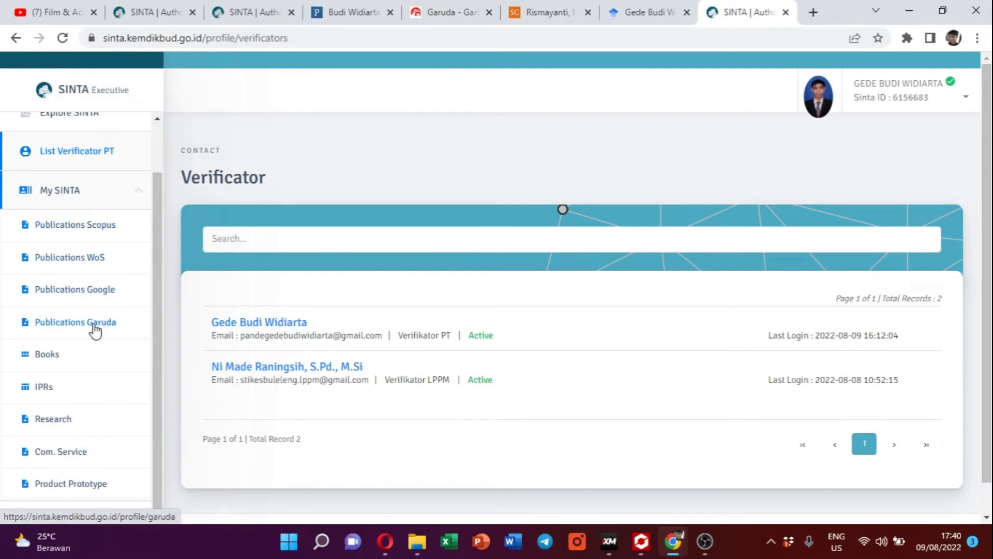
left_click(89, 293)
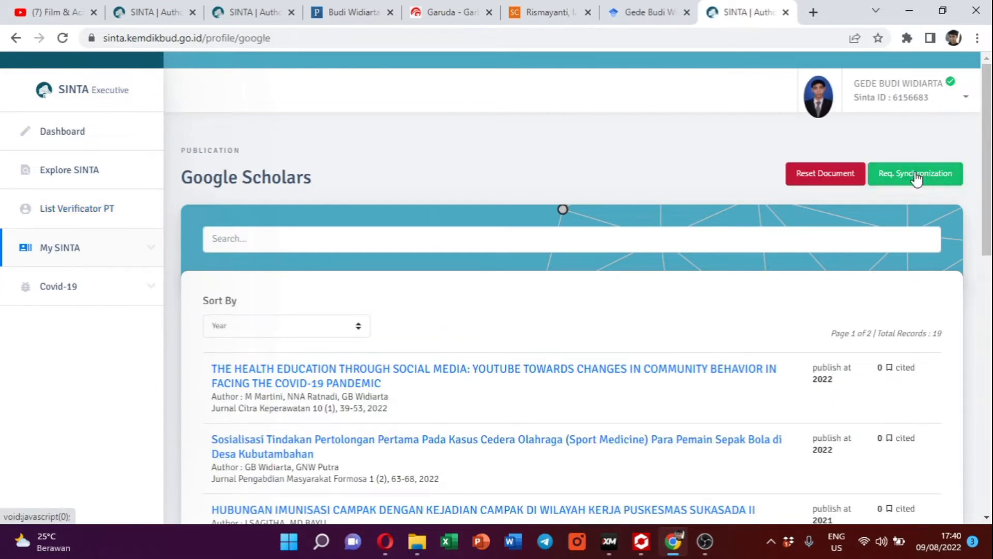
mouse_move(987, 132)
left_mouse_down()
mouse_move(987, 156)
mouse_move(987, 131)
left_mouse_up()
Step: View the author's Garuda publications within My SINTA
left_click(66, 259)
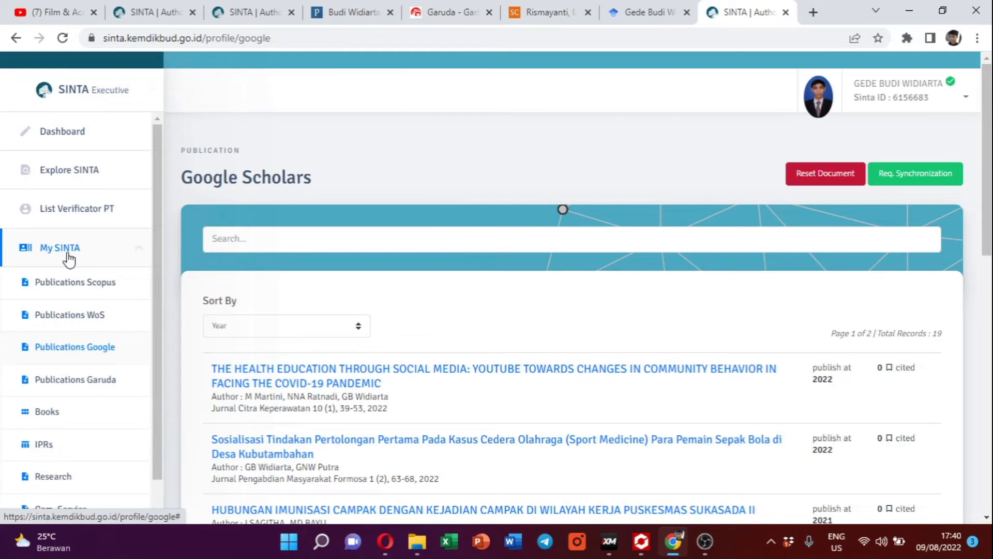
left_click_drag(158, 254, 156, 274)
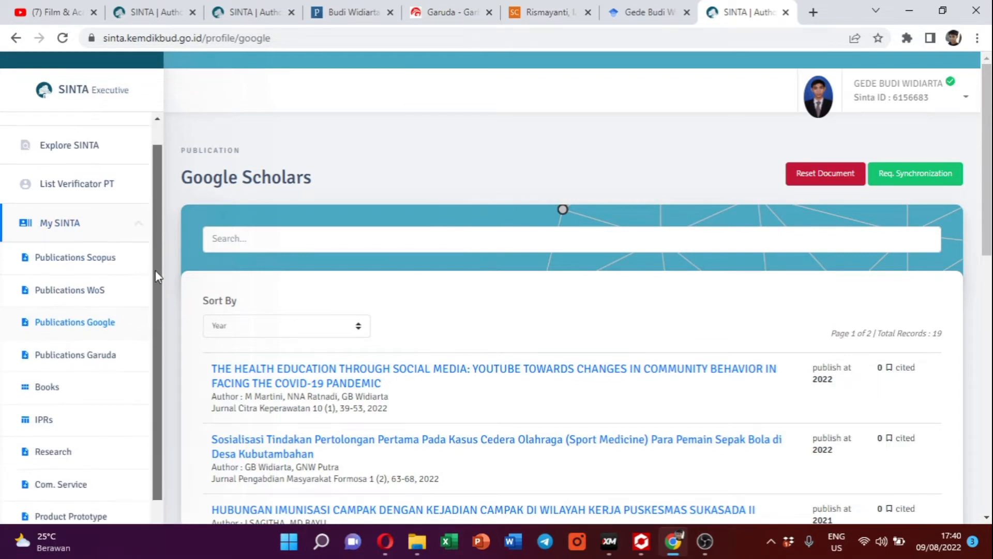
left_click(64, 349)
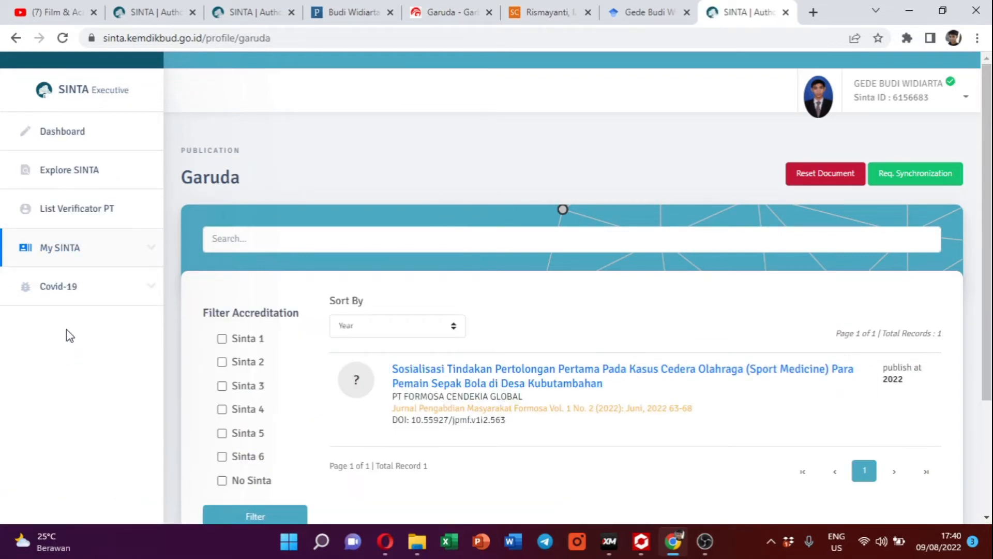
Step: Revisit the List Verificator PT page and view the author's Scopus publications
left_click(68, 217)
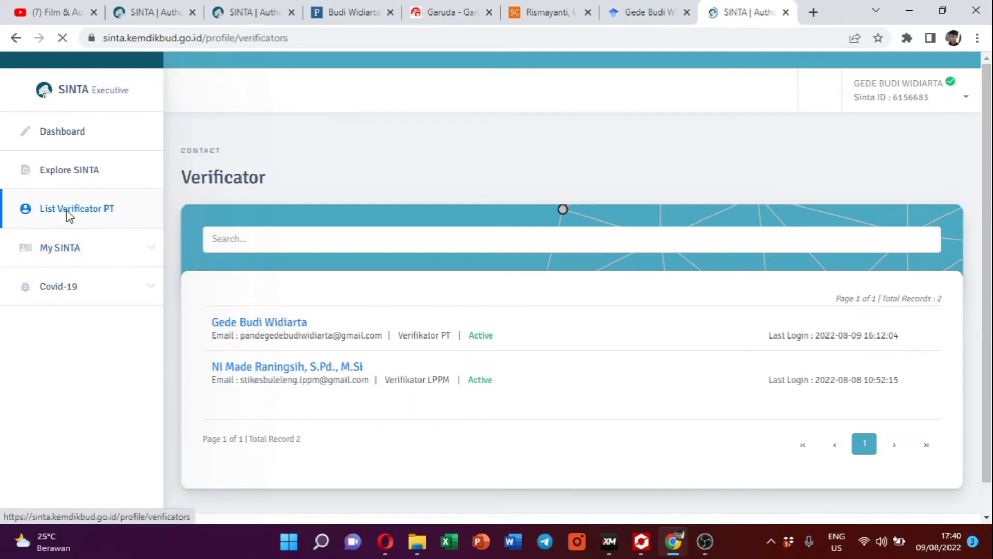
left_click(71, 247)
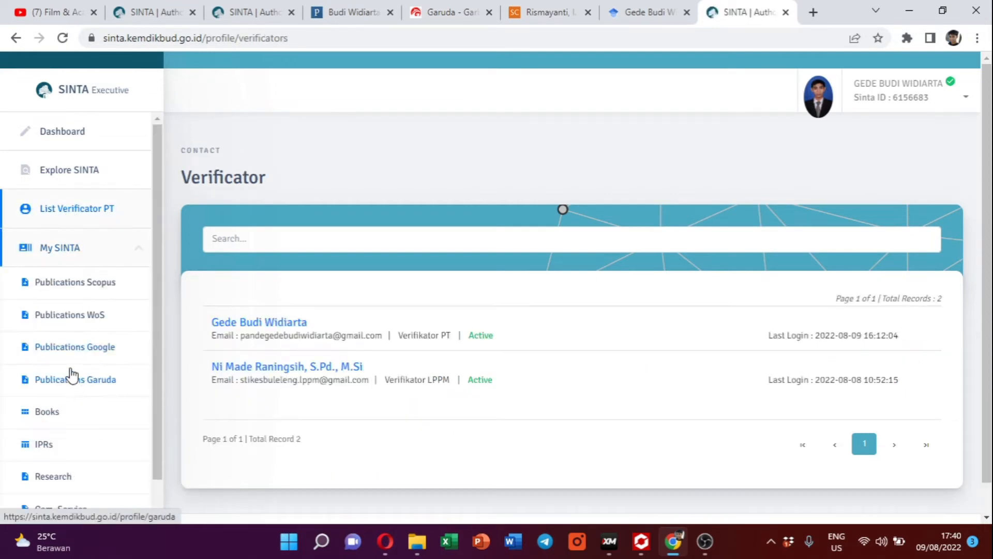
left_click(85, 294)
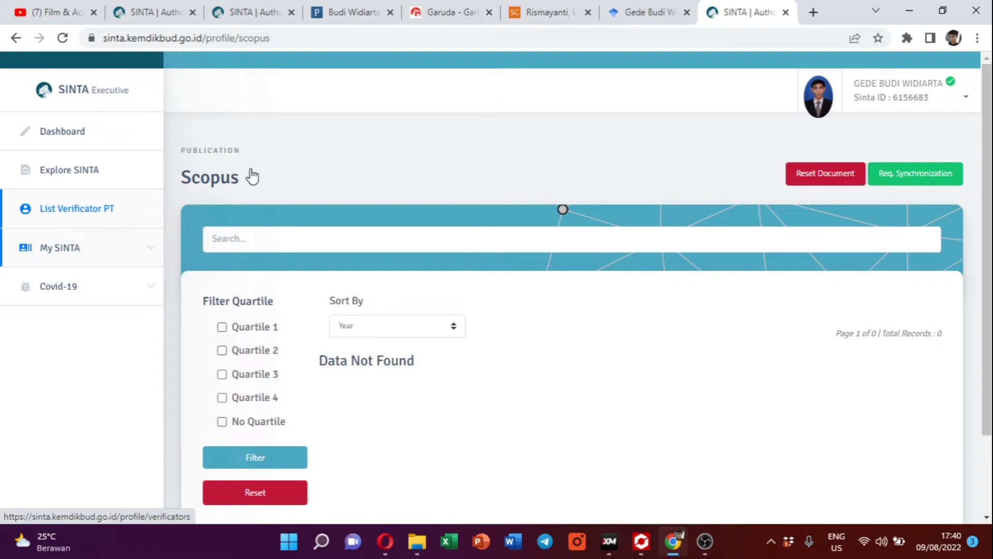
Step: Open the Update Profile form and go to its researcher ID fields
left_click(965, 102)
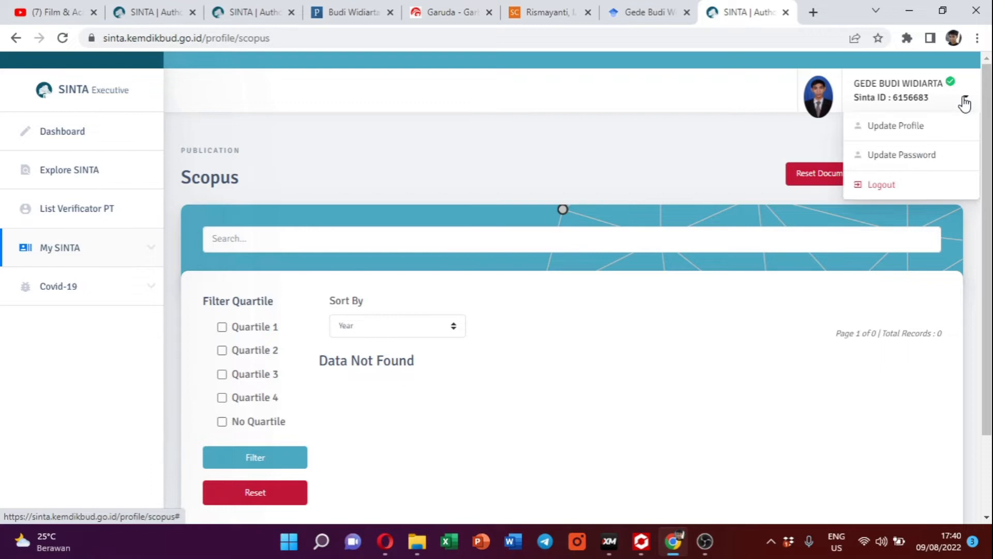
left_click(887, 129)
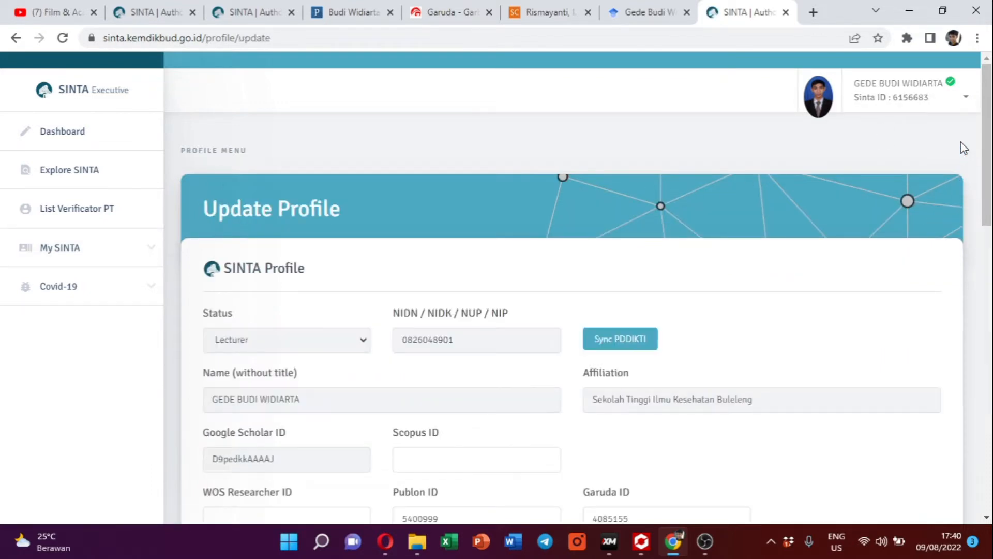
left_click_drag(986, 109, 987, 188)
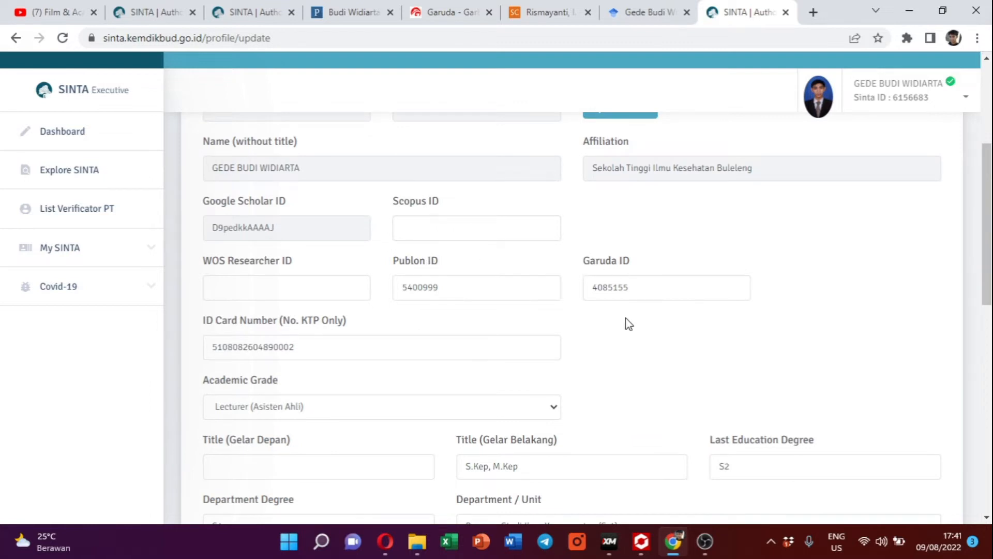
Step: Review the WOS Researcher ID, Publon ID, Garuda ID and Scopus ID fields in the profile form
left_click(292, 285)
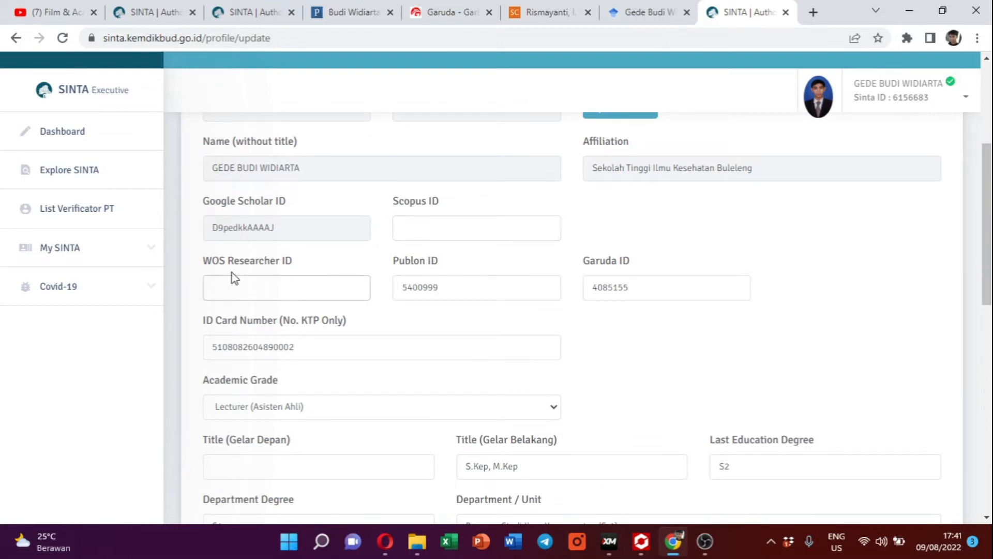
left_click(349, 311)
left_click(522, 299)
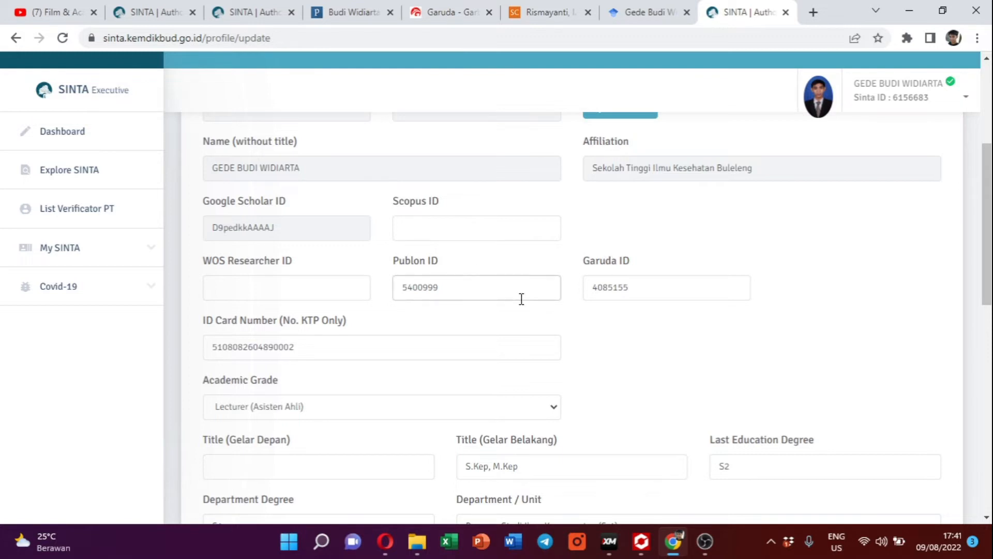
left_click(612, 286)
left_click(493, 223)
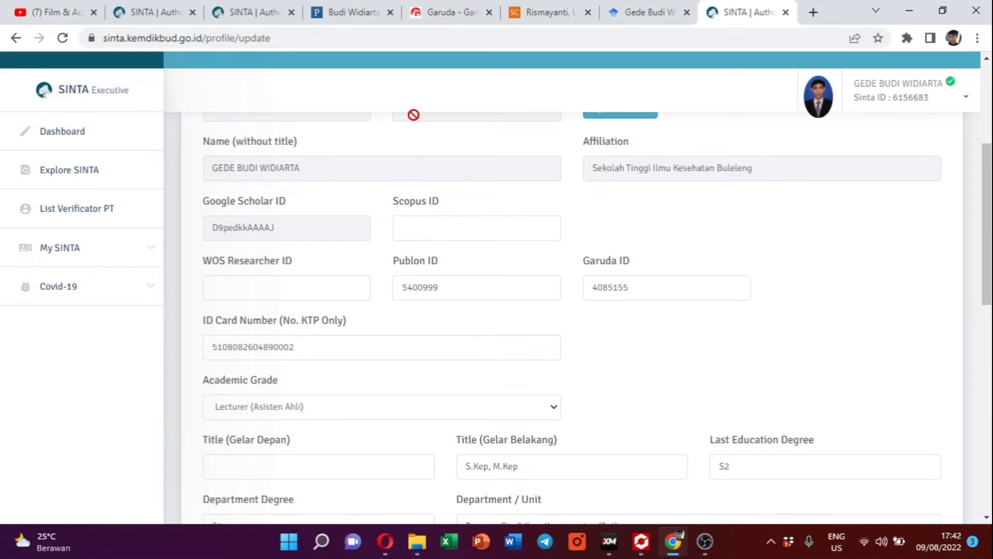
Step: Switch to the Publons website and open its account registration form
left_click(351, 11)
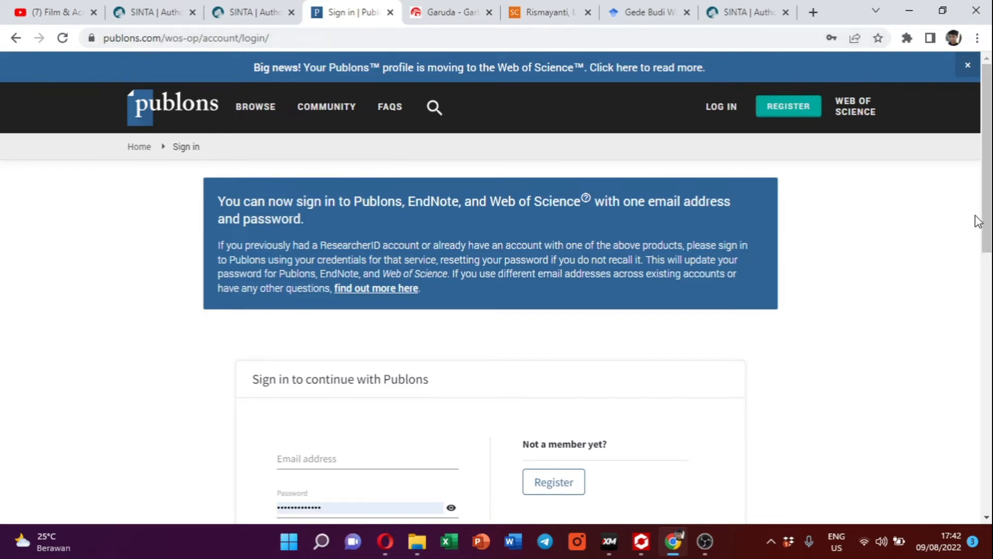
left_click(789, 108)
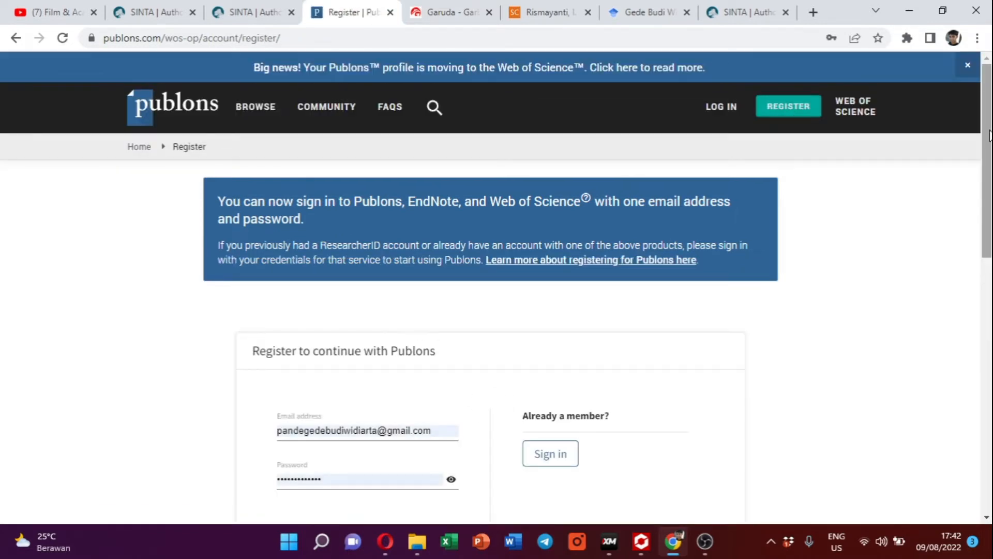
scroll(990, 135, "down", 4)
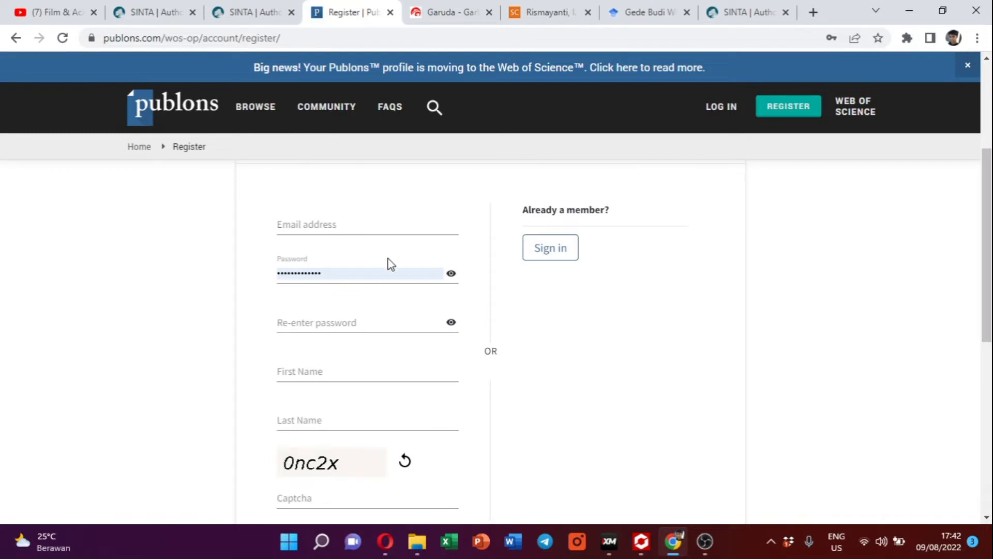
Step: Clear the prefilled password in the Publons registration form, begin entering a new one, and review the remaining registration fields
left_click(421, 276)
key("BackSpace")
key("BackSpace")
key("BackSpace")
key("BackSpace")
key("BackSpace")
key("BackSpace")
key("BackSpace")
key("BackSpace")
key("BackSpace")
key("BackSpace")
key("BackSpace")
key("BackSpace")
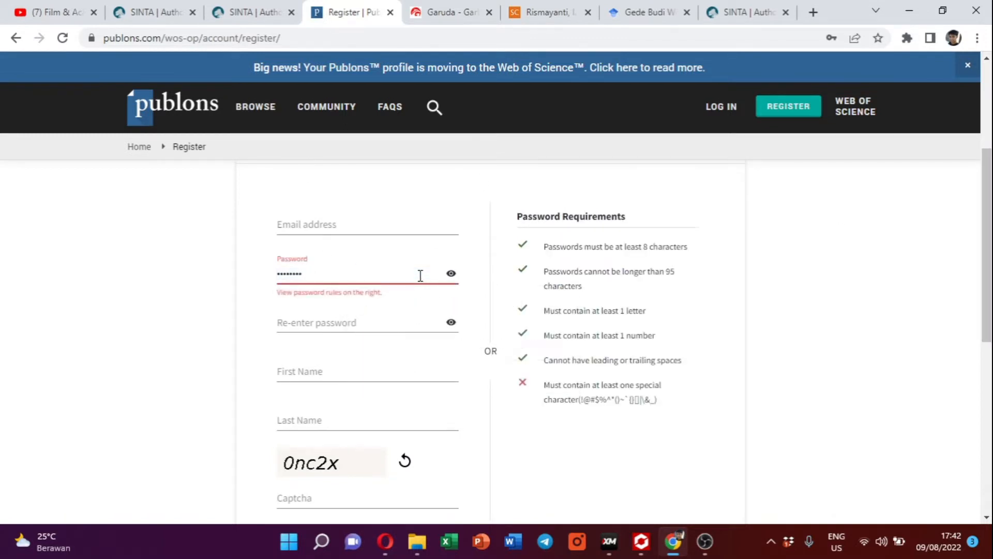
key("BackSpace")
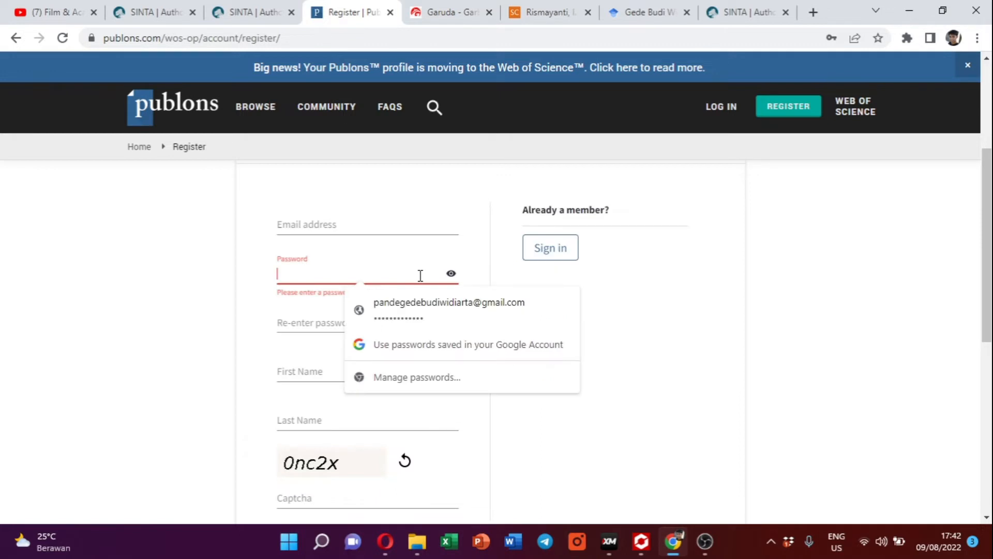
left_click(287, 322)
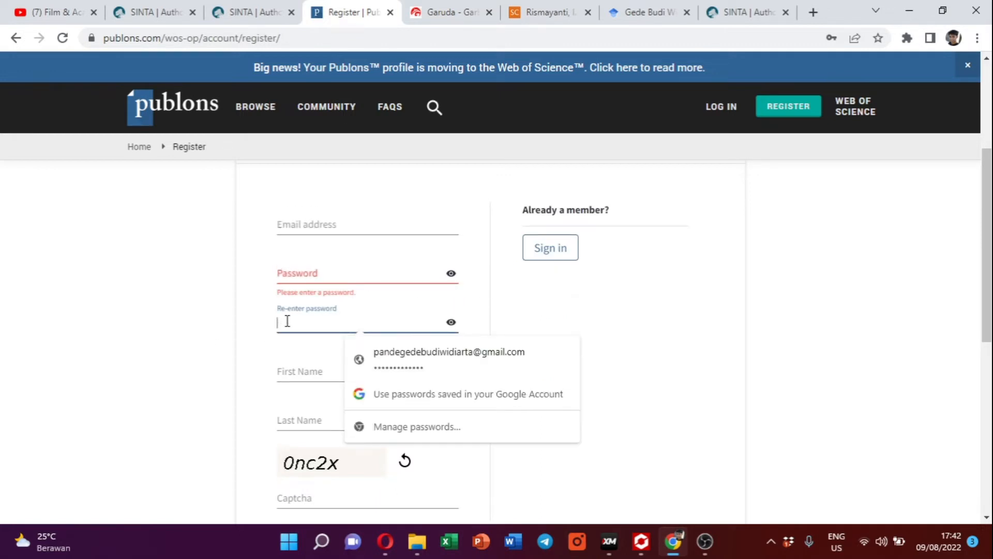
left_click(293, 266)
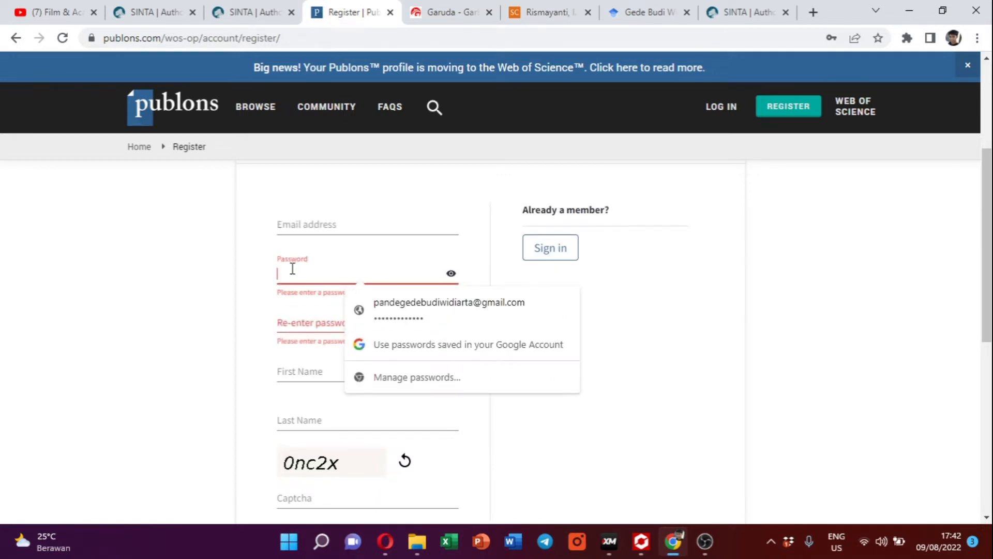
type("•")
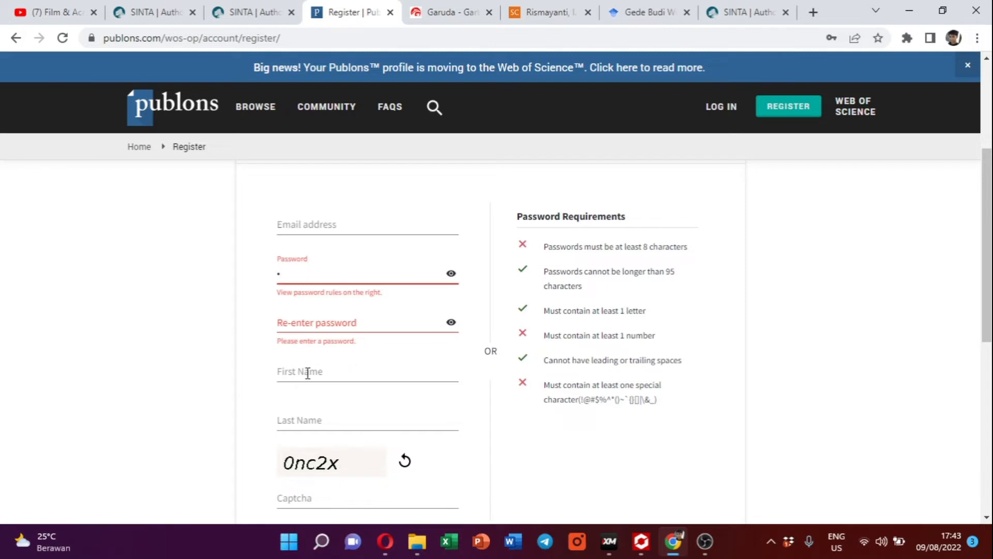
left_click_drag(989, 232, 989, 289)
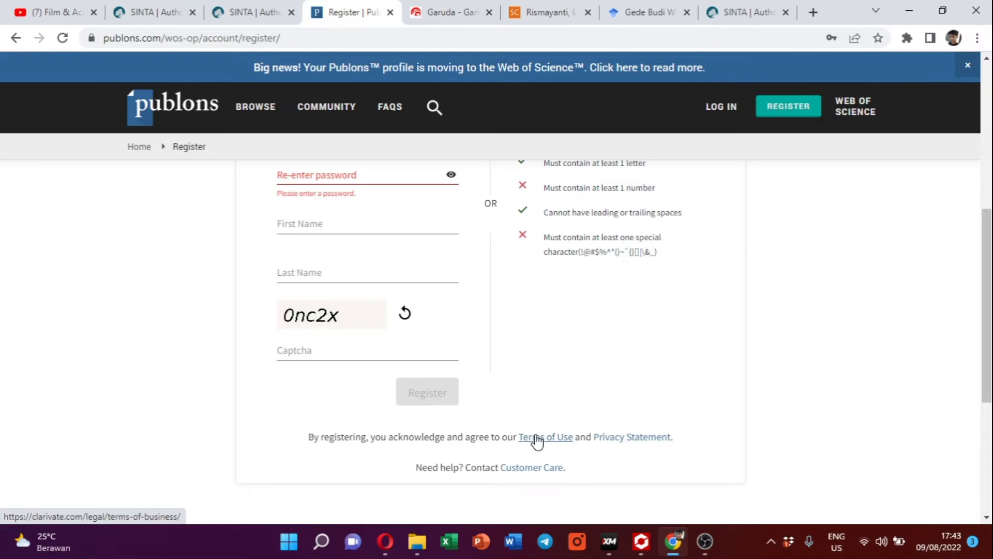
Step: Open the Publons sign-in form and fill in the saved account e-mail and password
left_click(721, 115)
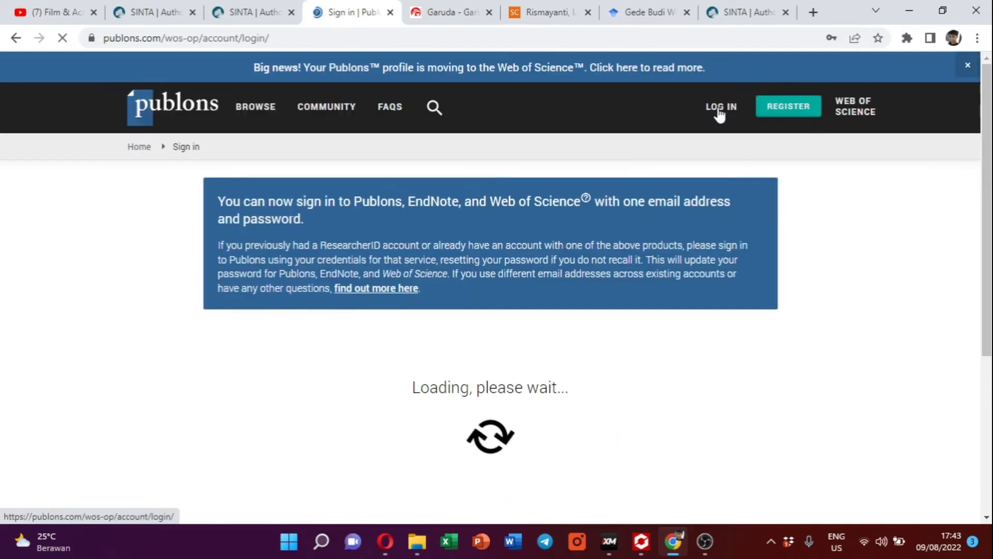
left_click_drag(986, 153, 986, 255)
left_click(325, 209)
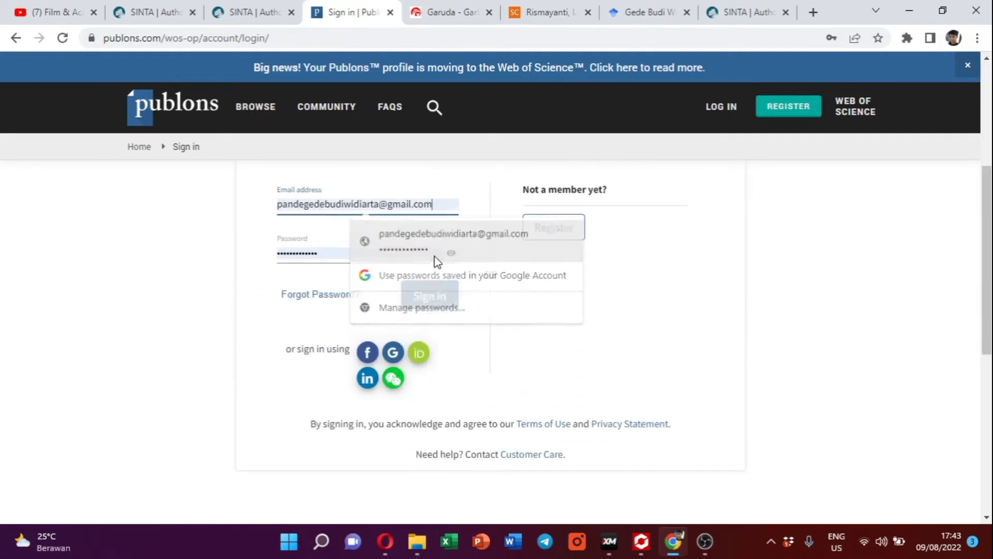
left_click(437, 261)
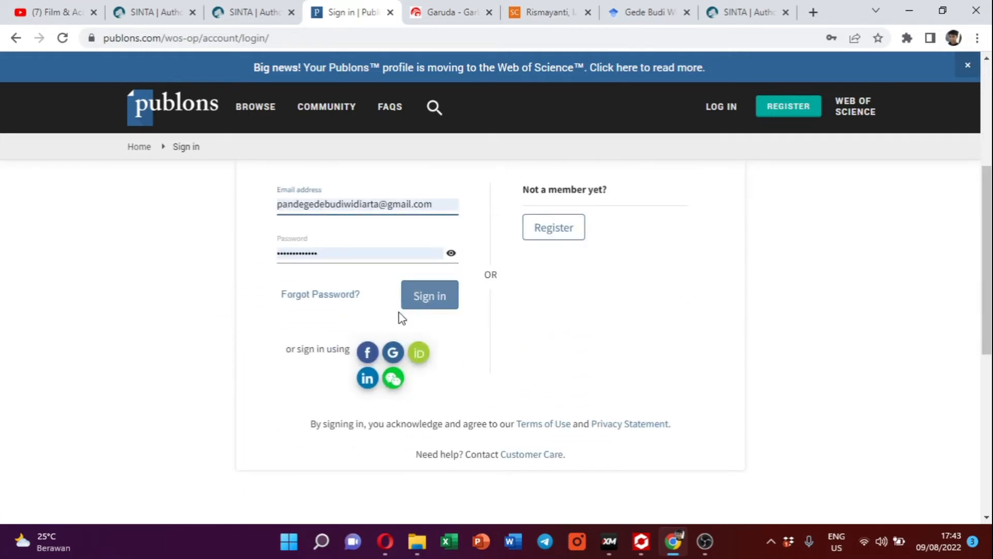
Step: Sign in to Publons with the filled-in credentials and open the account's public researcher profile
left_click(433, 306)
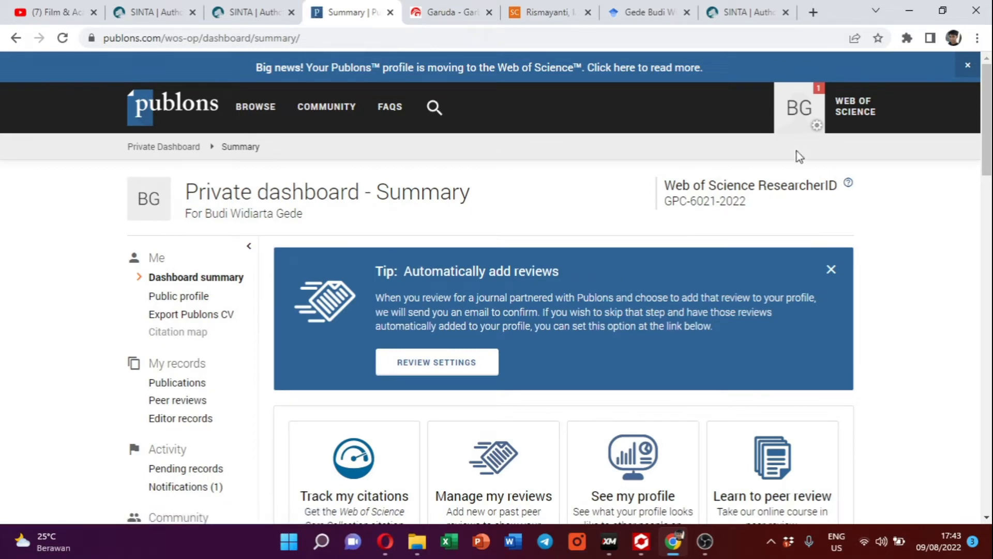
left_click(812, 124)
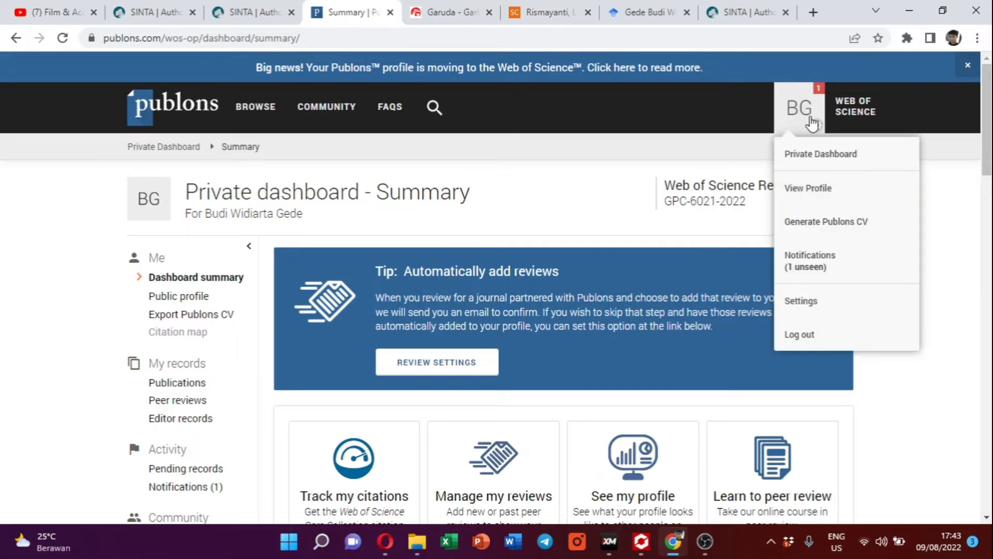
left_click(816, 193)
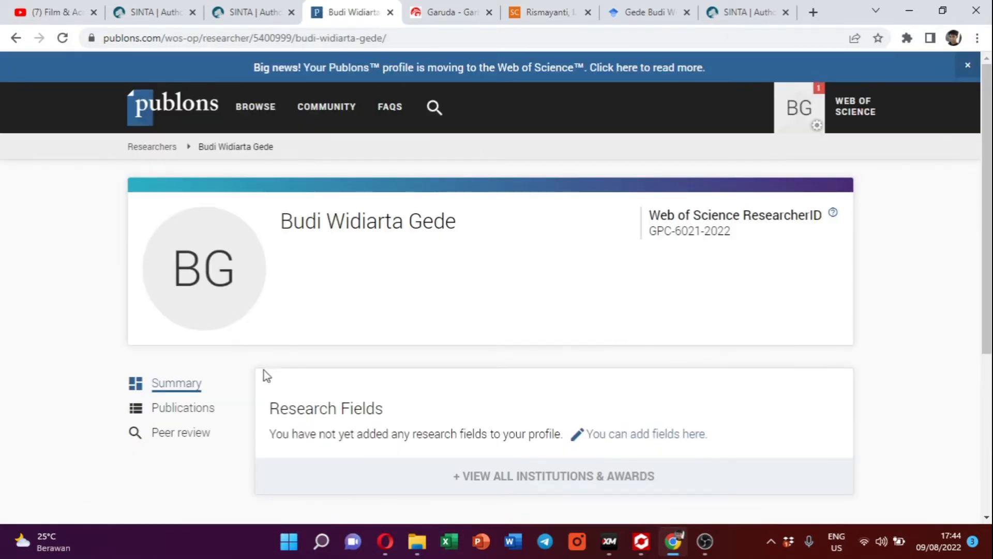
Step: Select the numeric researcher ID within the web address of the Publons profile
left_click(255, 39)
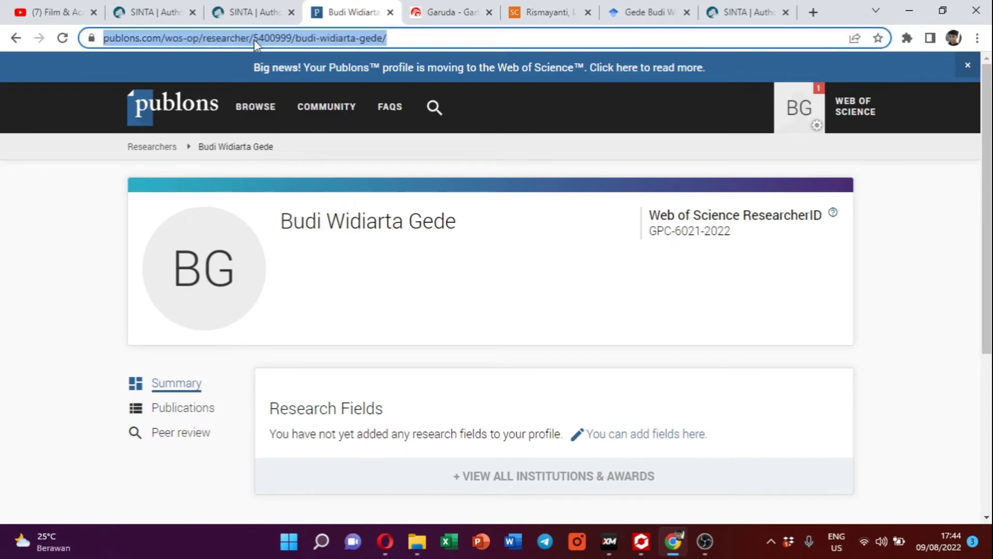
left_click(254, 39)
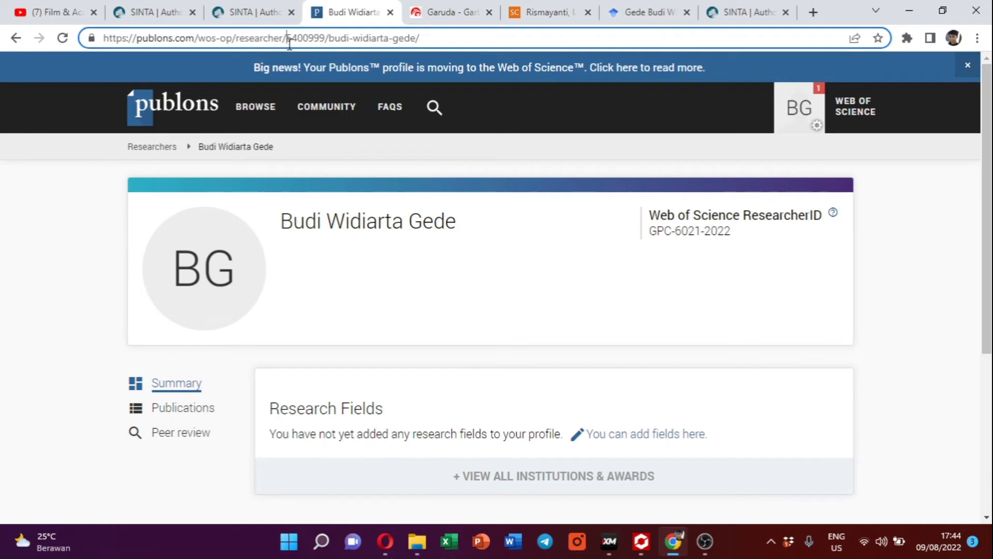
left_click_drag(287, 40, 327, 40)
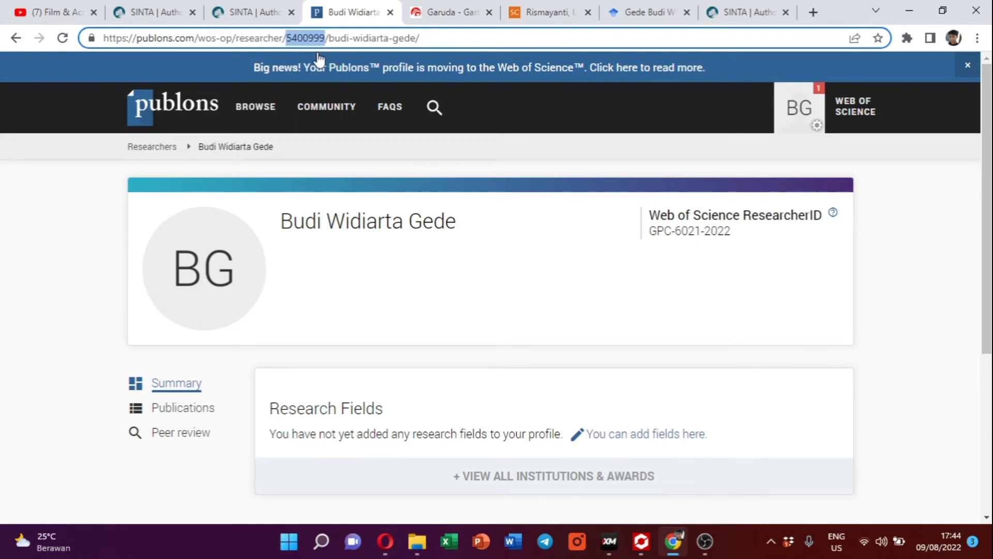
Step: Return to the SINTA Update Profile form and review where the Publon ID and Garuda ID are entered
left_click(728, 12)
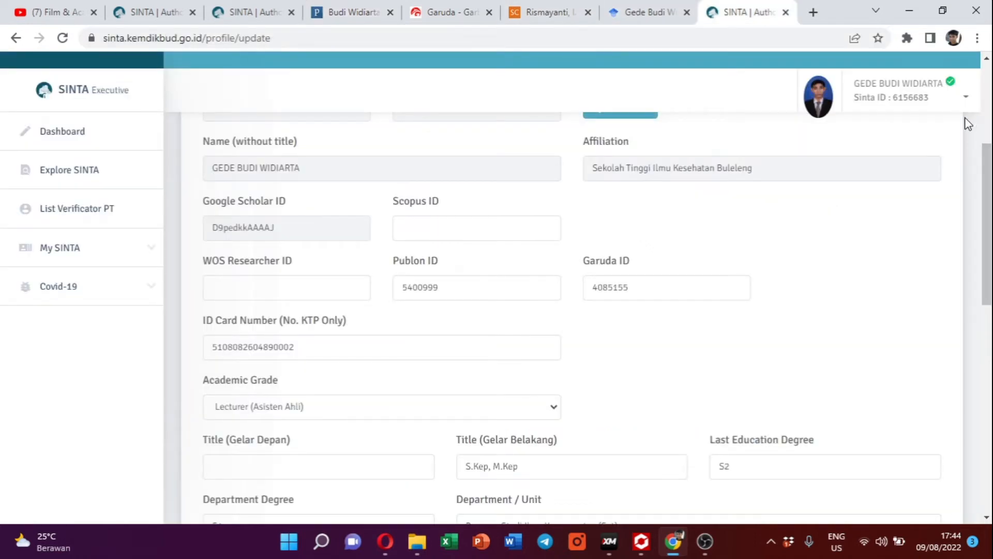
left_click(966, 93)
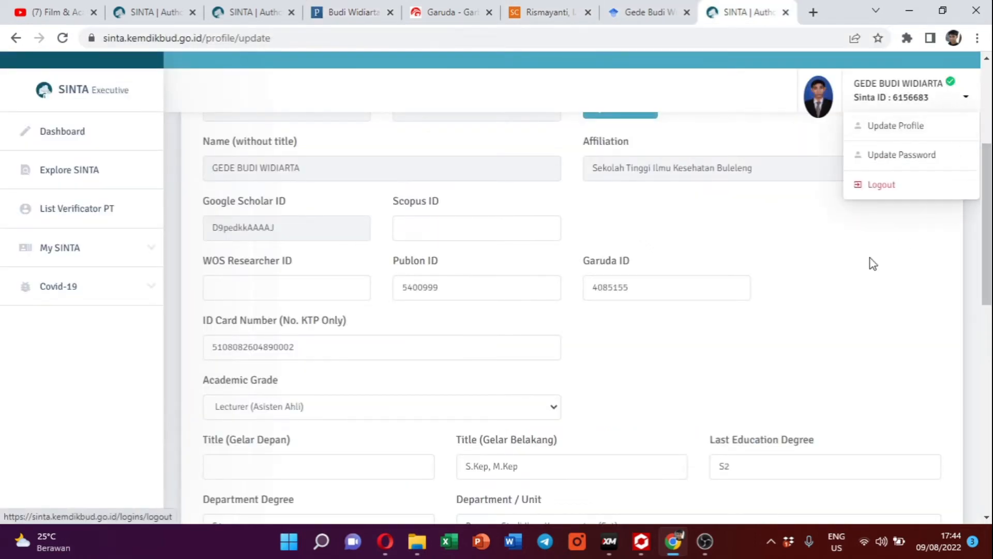
left_click(854, 262)
left_click(473, 286)
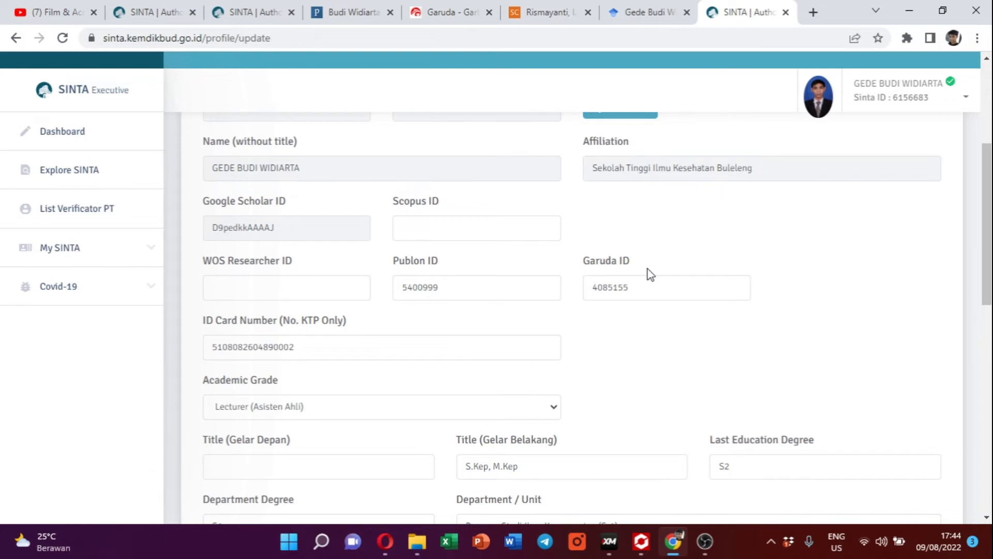
scroll(988, 229, "up", 4)
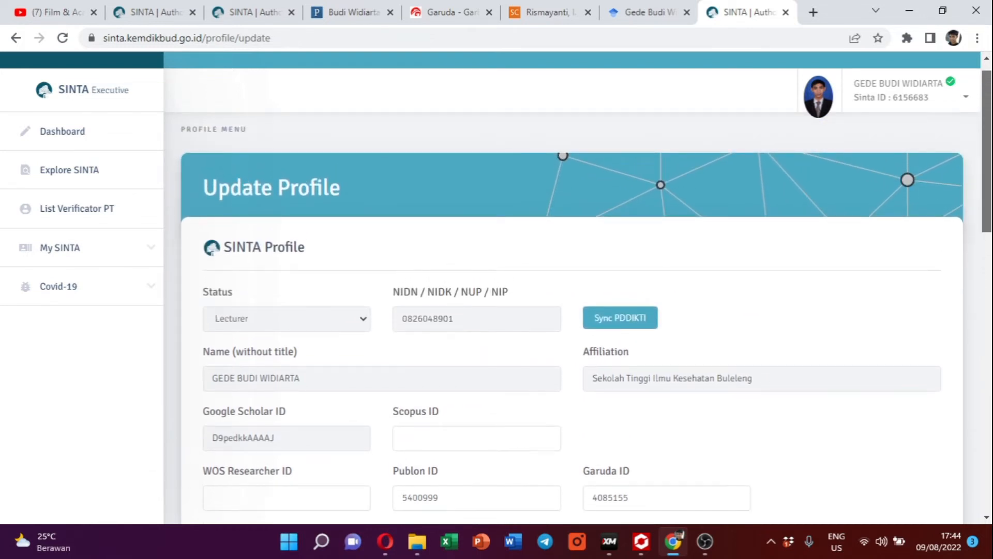
left_click_drag(988, 155, 987, 152)
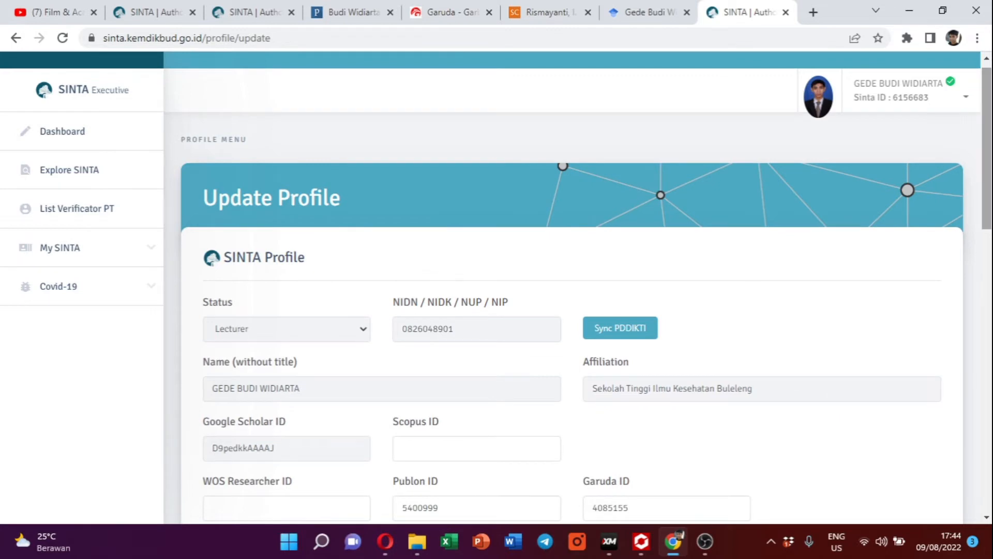
Step: Switch to the Garuda site and go from the author page to its home page, garuda.kemdikbud.go.id
left_click(443, 19)
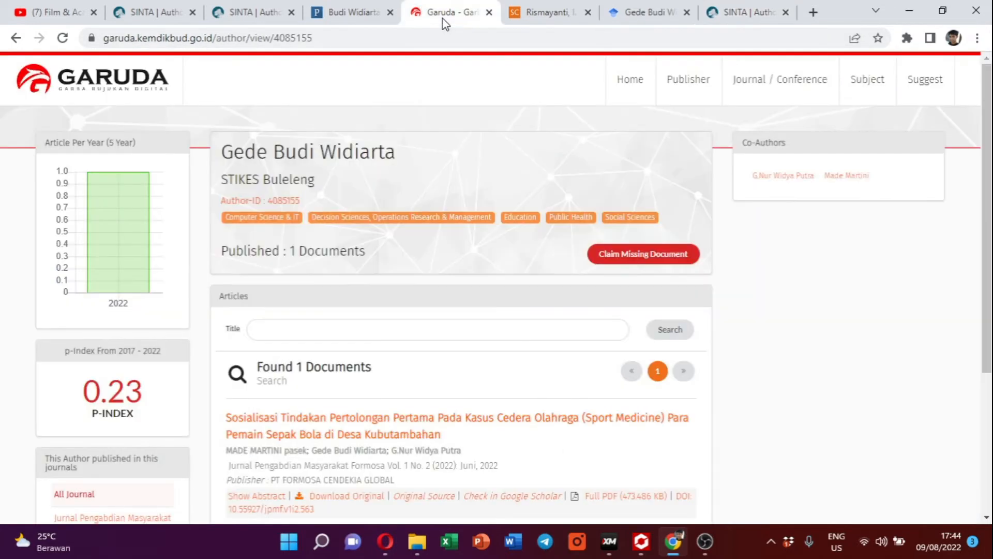
left_click(343, 38)
left_click(343, 37)
key("BackSpace")
key("BackSpace")
key("BackSpace")
key("BackSpace")
key("BackSpace")
key("BackSpace")
key("BackSpace")
key("BackSpace")
key("BackSpace")
key("BackSpace")
key("BackSpace")
key("BackSpace")
key("BackSpace")
key("BackSpace")
key("BackSpace")
key("BackSpace")
key("BackSpace")
key("BackSpace")
key("BackSpace")
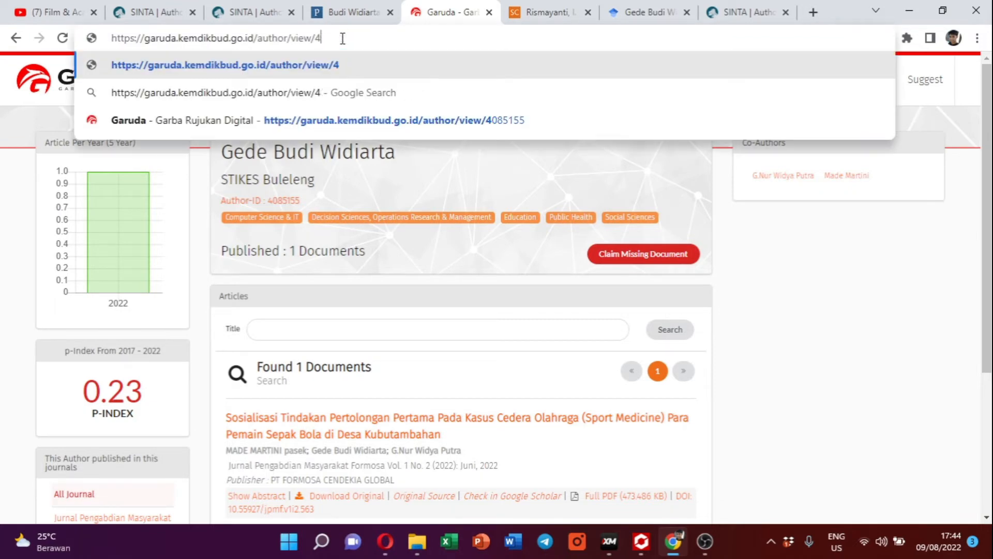
key("Return")
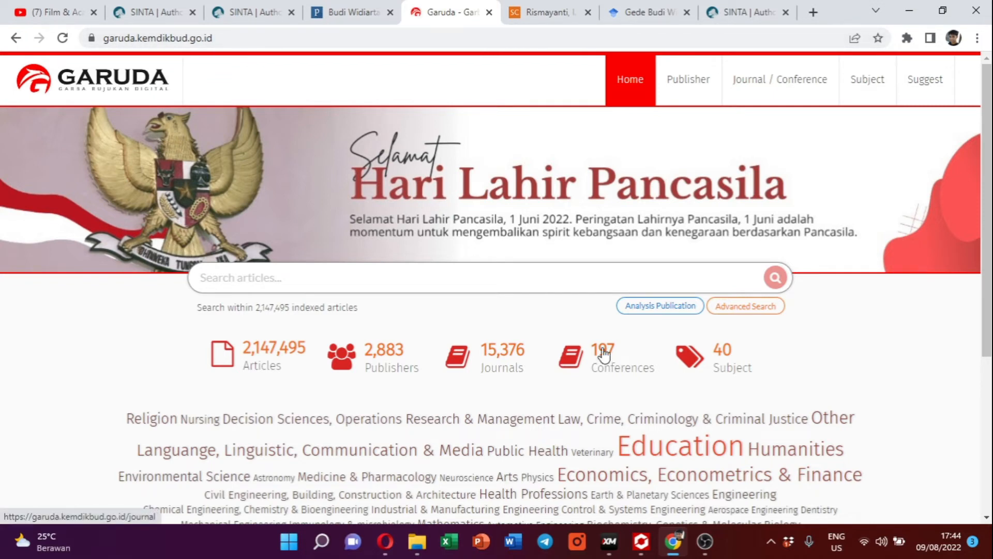
Step: Run an advanced author search on Garuda using the researcher's full name, leaving the affiliation blank
left_click(747, 311)
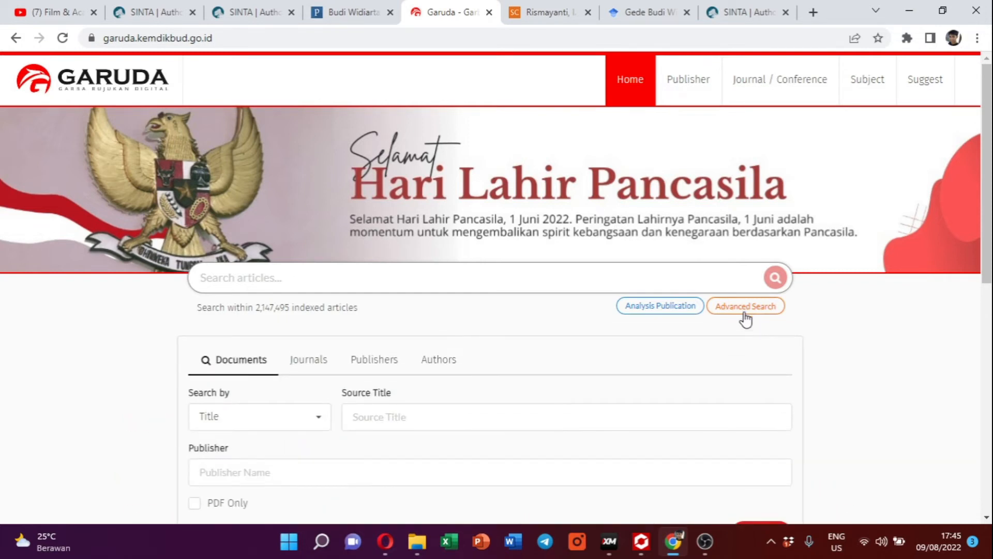
scroll(739, 228, "down", 3)
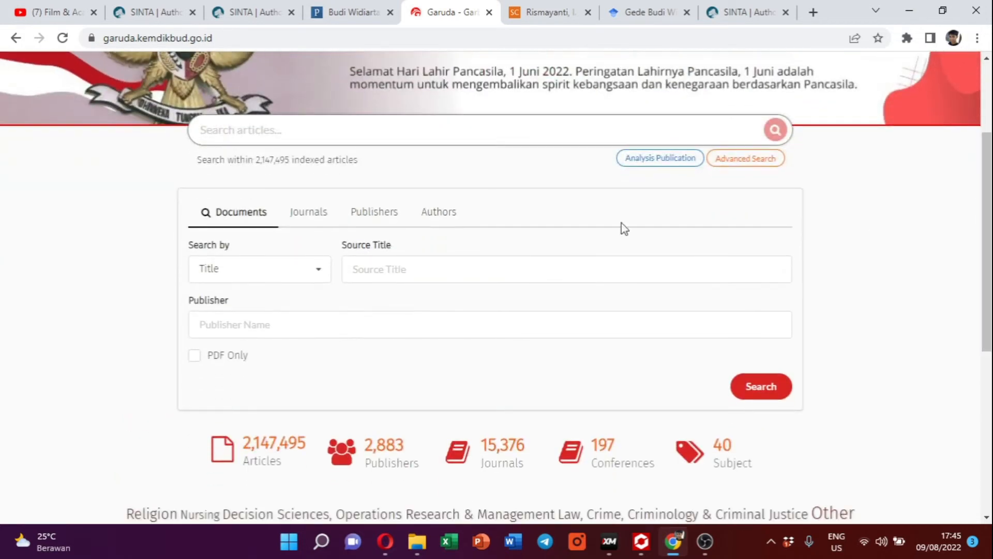
left_click(439, 219)
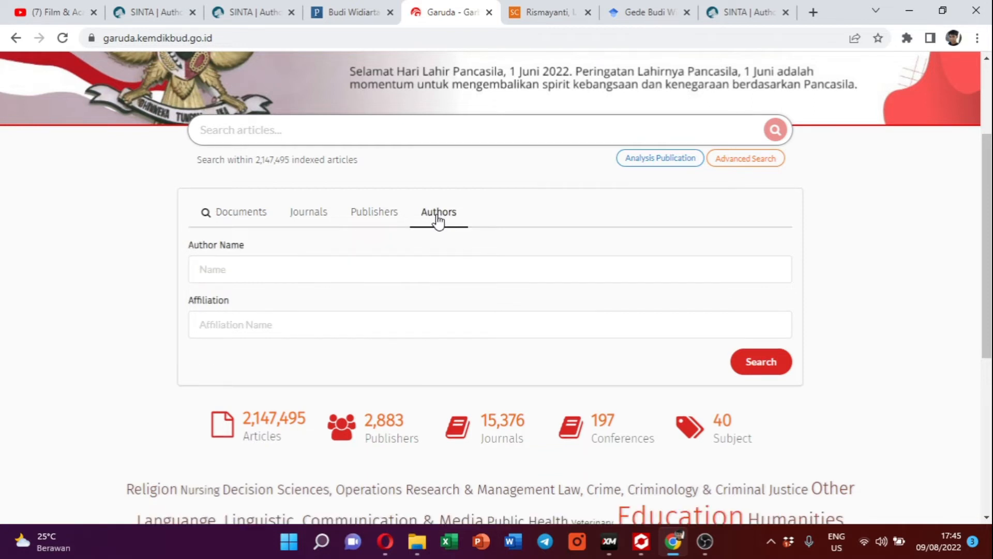
left_click(287, 273)
left_click(317, 307)
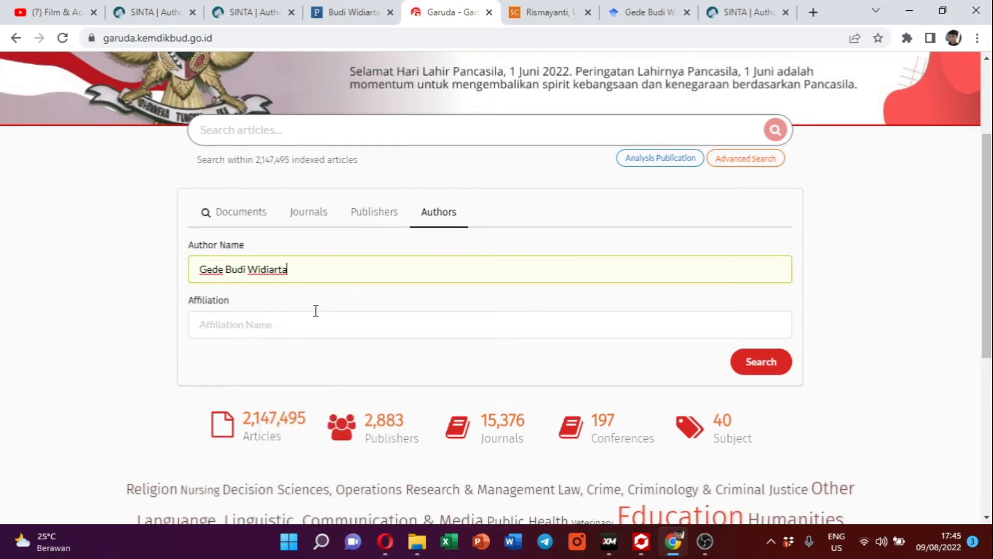
left_click(756, 369)
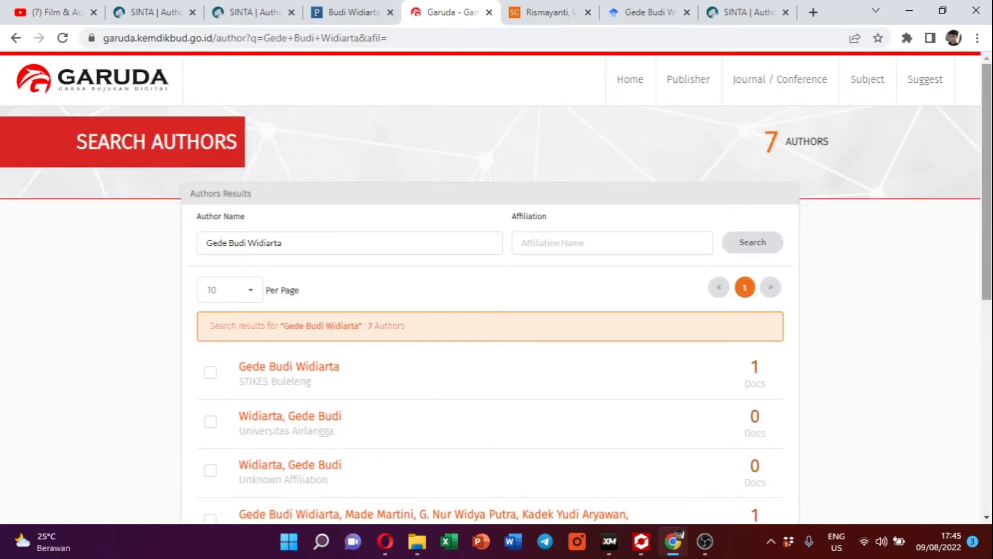
Step: Open the matching author affiliated with STIKES Buleleng from the Garuda results to find the Author-ID
left_click_drag(988, 155, 990, 186)
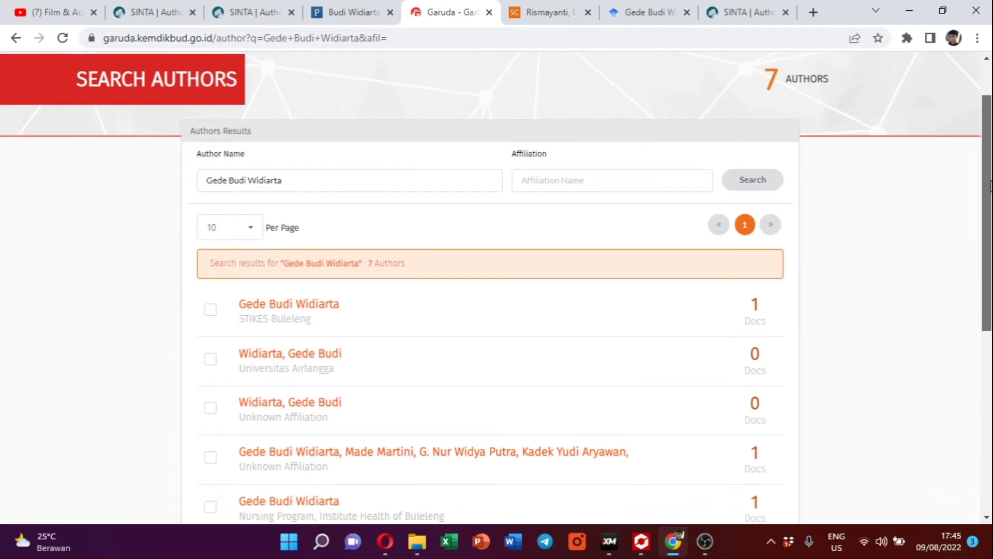
left_click_drag(990, 186, 990, 198)
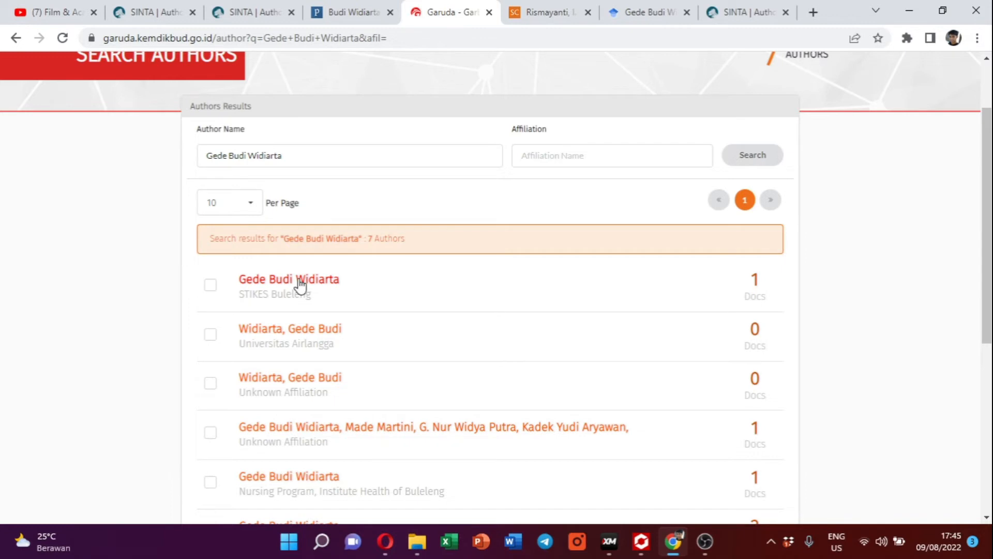
left_click(282, 285)
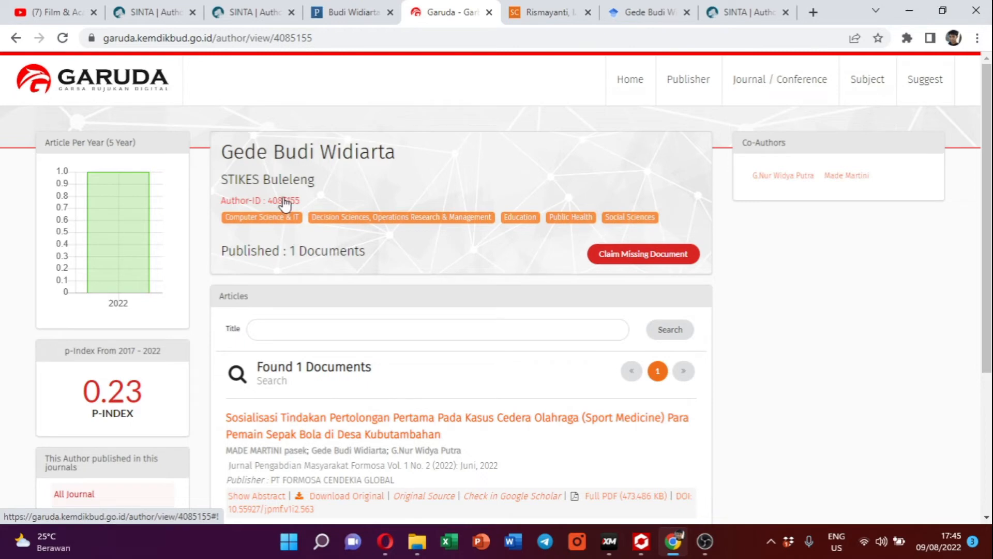
Step: Return to the SINTA profile form and review the Garuda ID field and the remaining fields through Update Profile
left_click(731, 17)
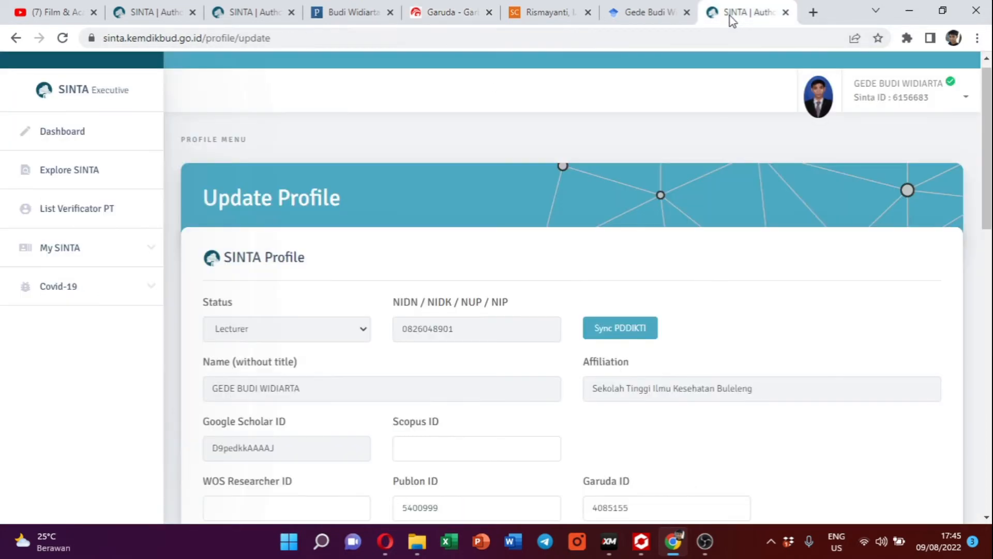
scroll(755, 356, "down", 2)
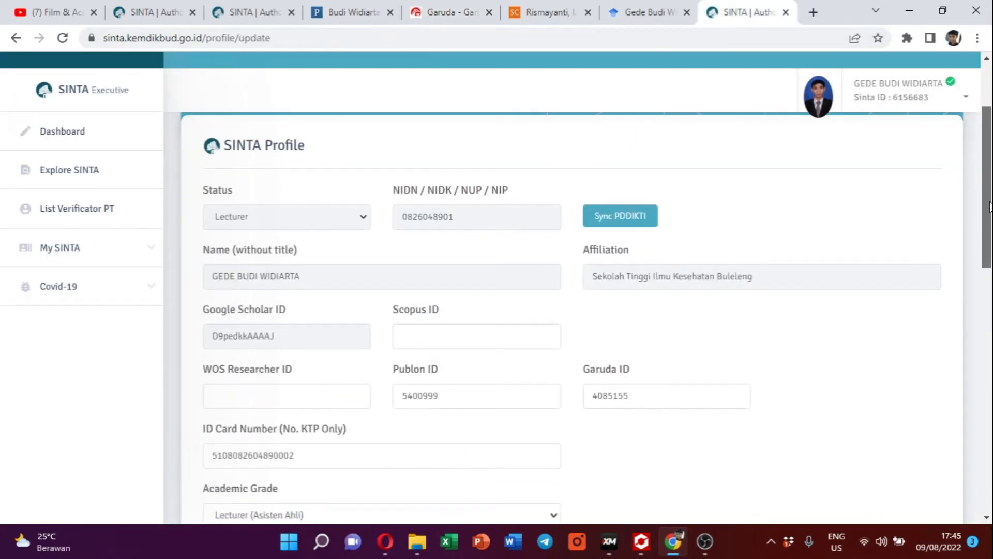
left_click(615, 381)
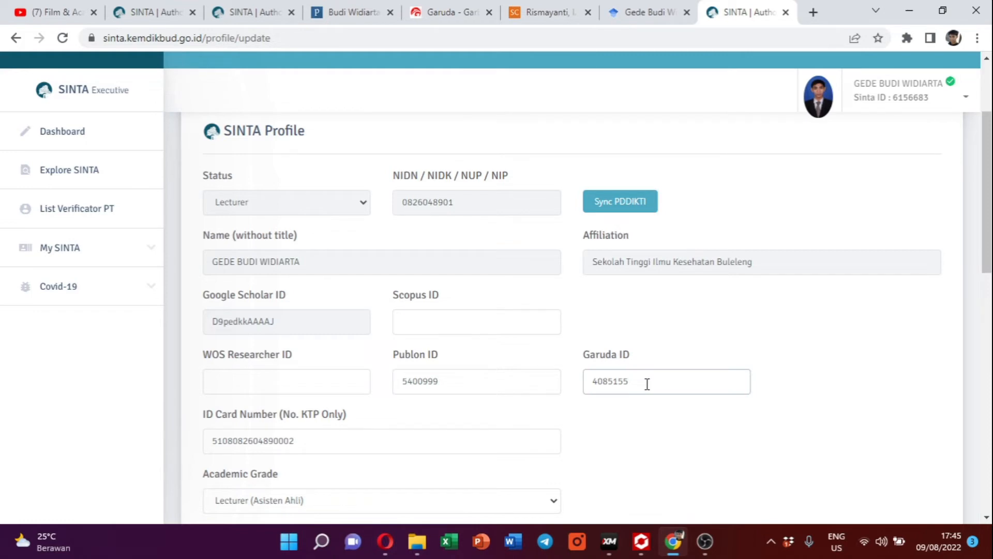
left_click_drag(988, 204, 988, 444)
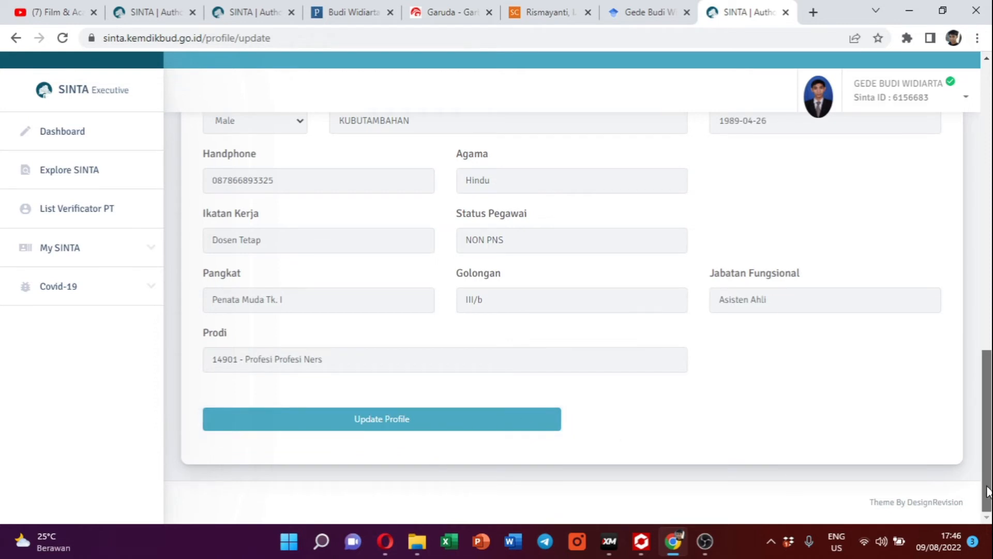
left_click_drag(990, 496, 989, 283)
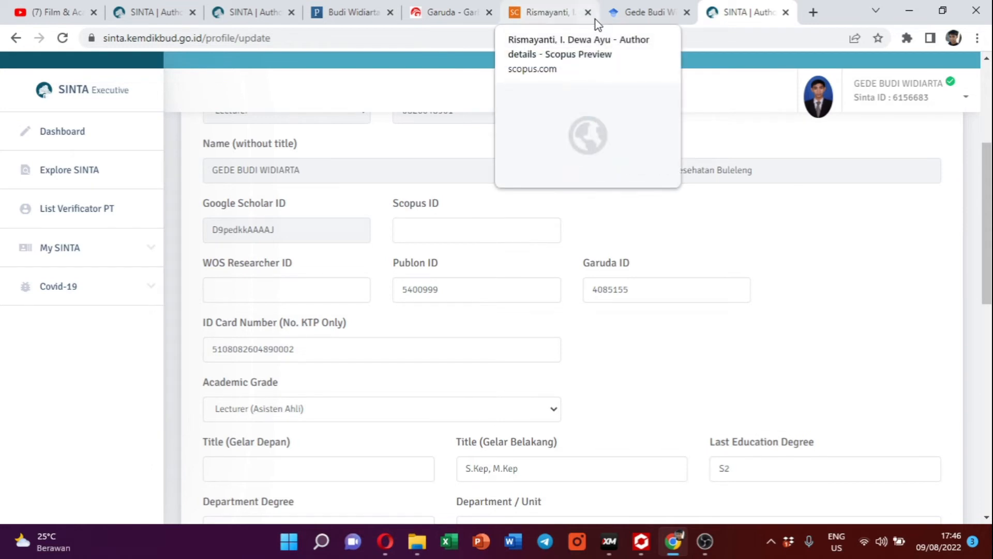
Step: Search Google for "scopus id" in a new browser tab and open the Scopus author lookup page
left_click(811, 14)
left_click(554, 38)
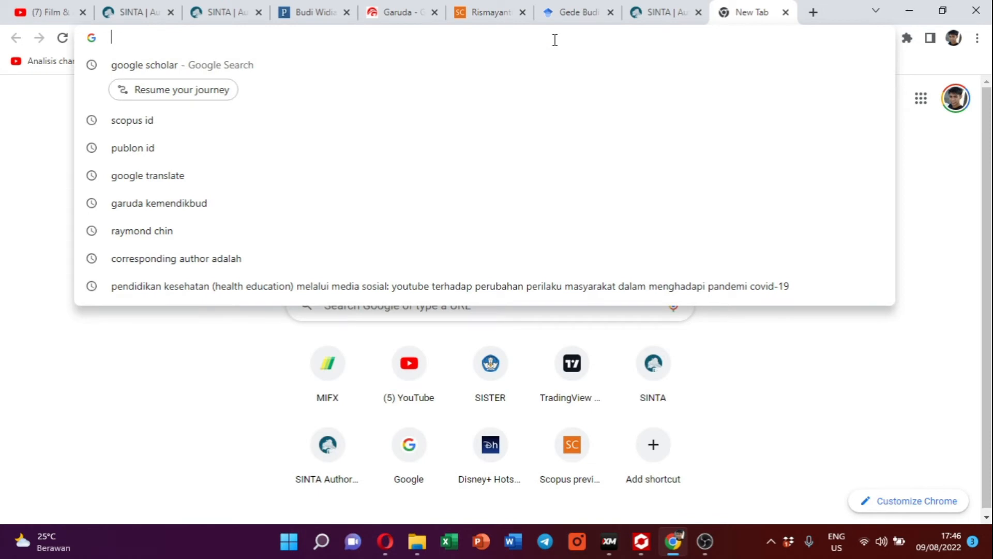
left_click(184, 126)
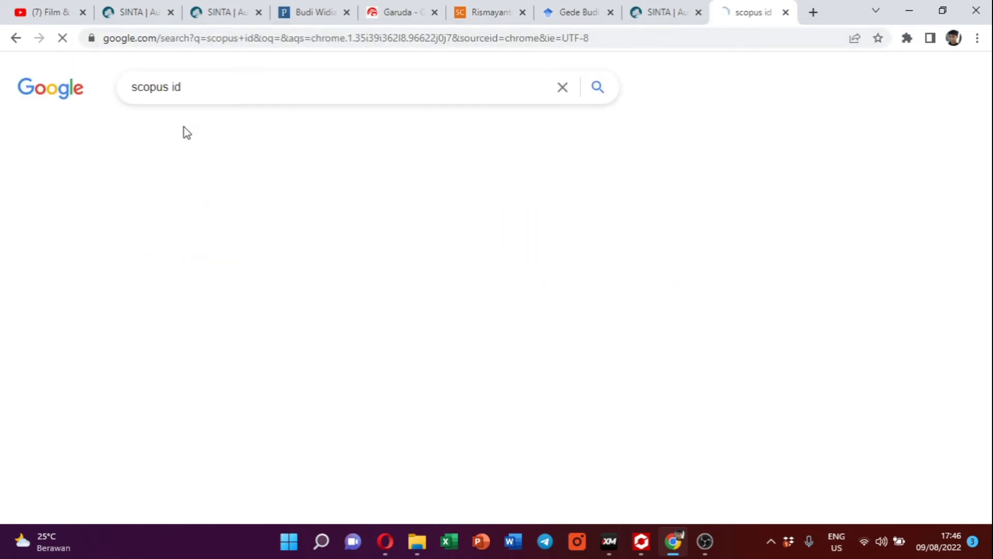
left_click(187, 217)
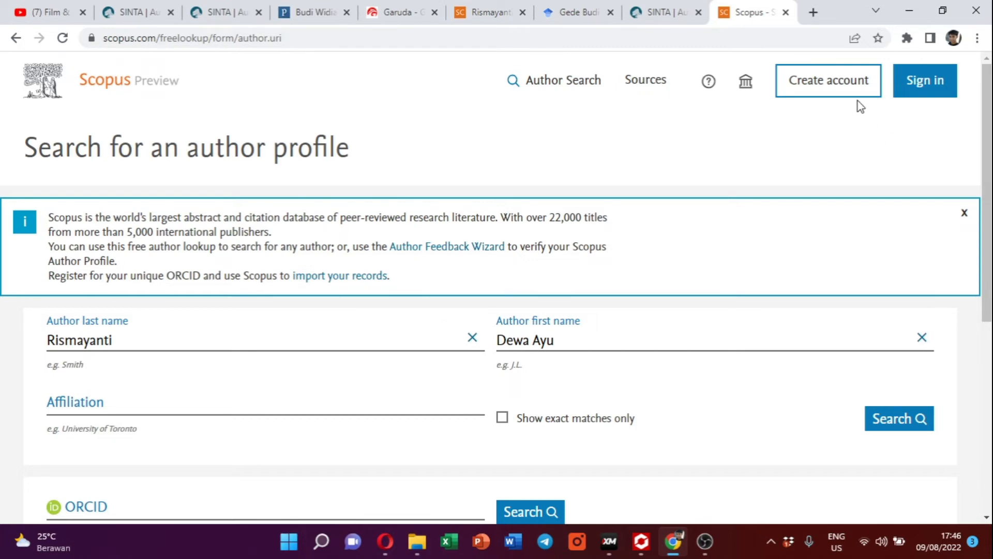
Step: Run a Scopus author search with the prefilled last and first names, without an affiliation
left_click(551, 92)
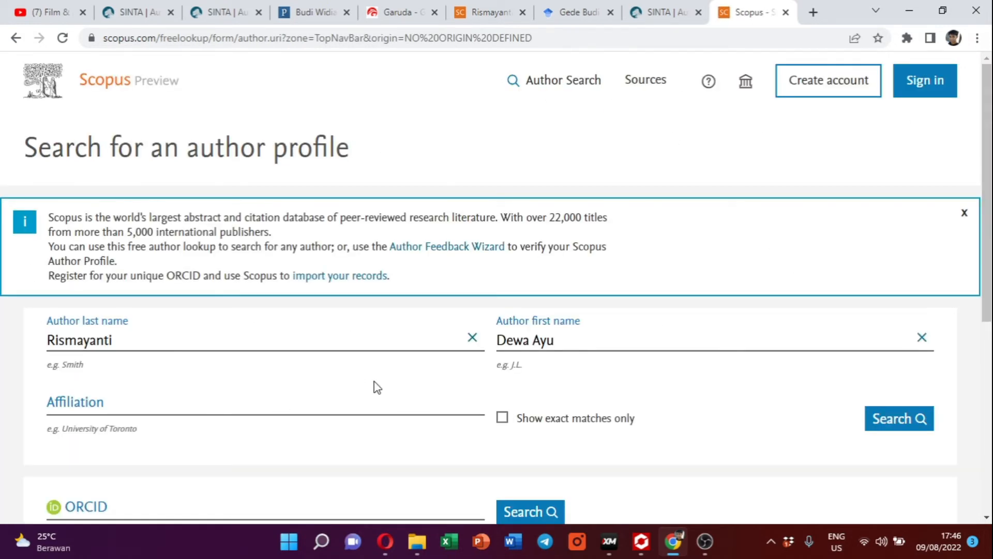
left_click_drag(988, 156, 988, 212)
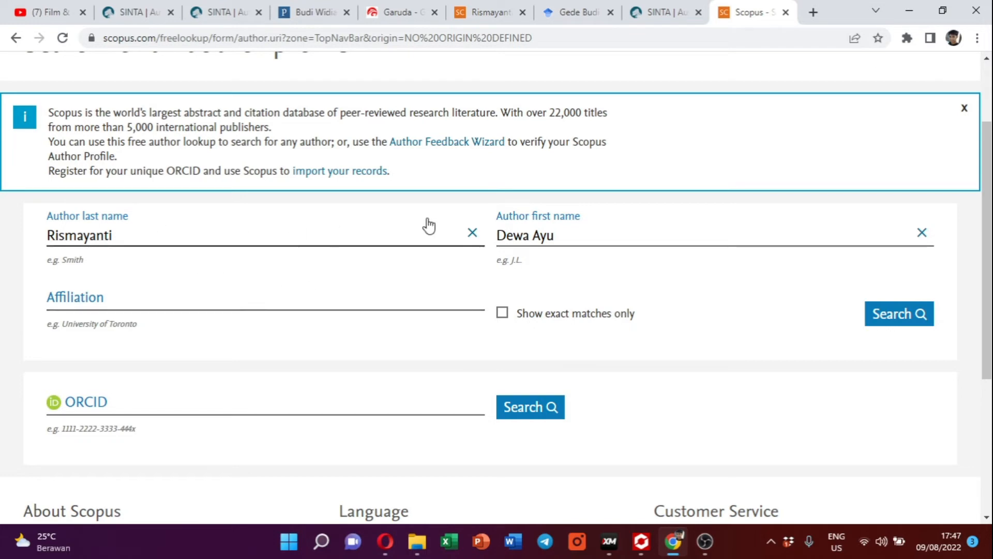
left_click(894, 317)
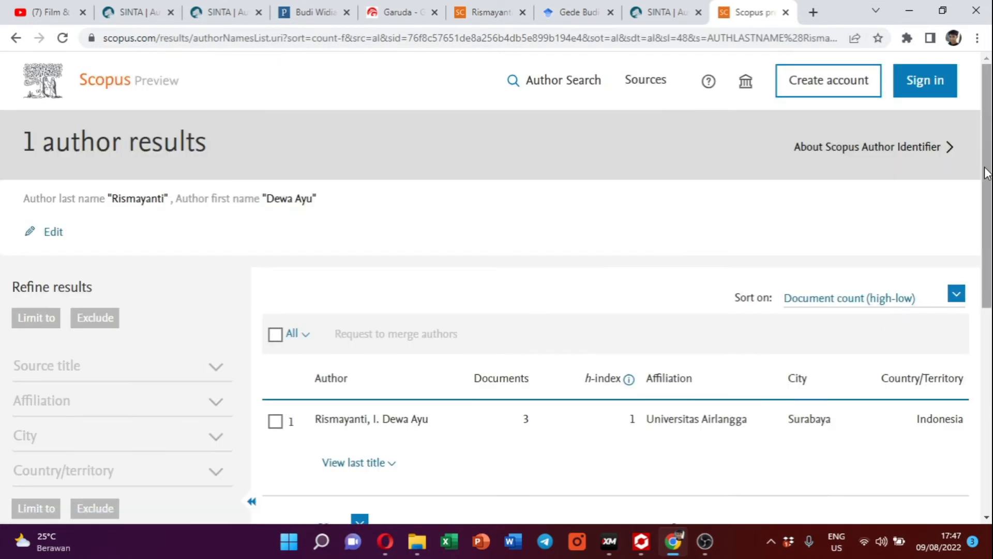
Step: Open the author's detail page from the Scopus search results
scroll(894, 321, "down", 3)
scroll(362, 258, "up", 1)
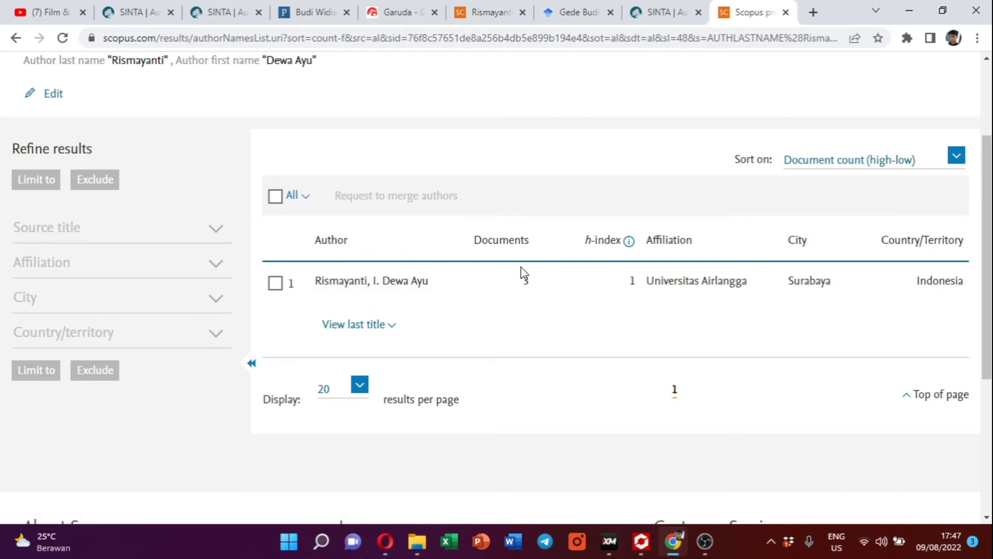
left_click(359, 288)
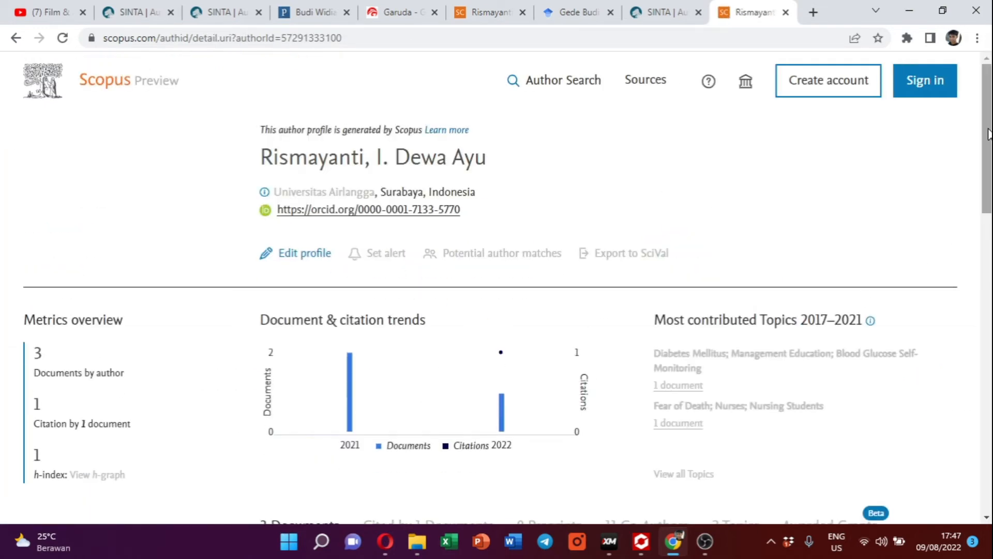
Step: Review the Scopus author's profile and documents, and select the author ID number at the end of the page's web address
left_click_drag(988, 127, 987, 322)
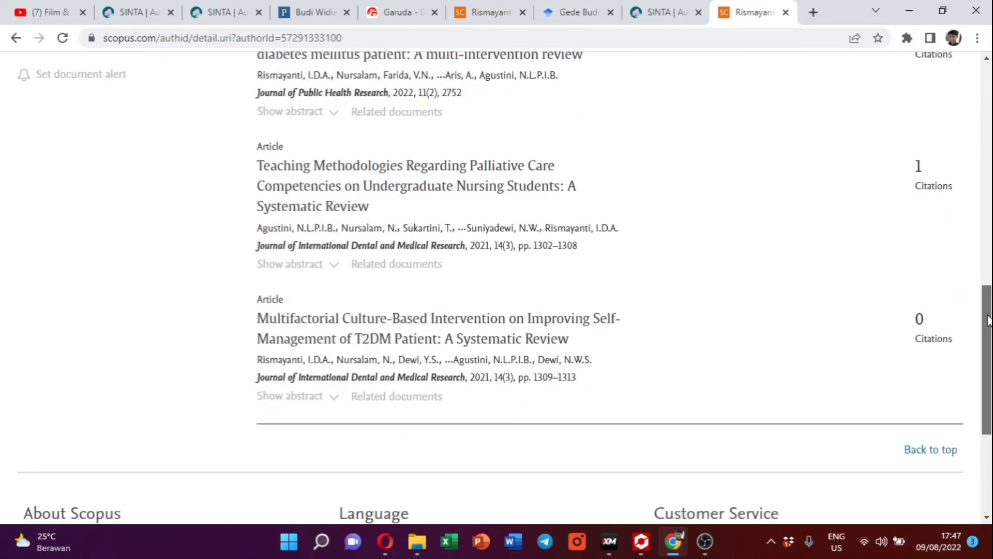
left_click_drag(986, 402, 990, 181)
mouse_move(508, 365)
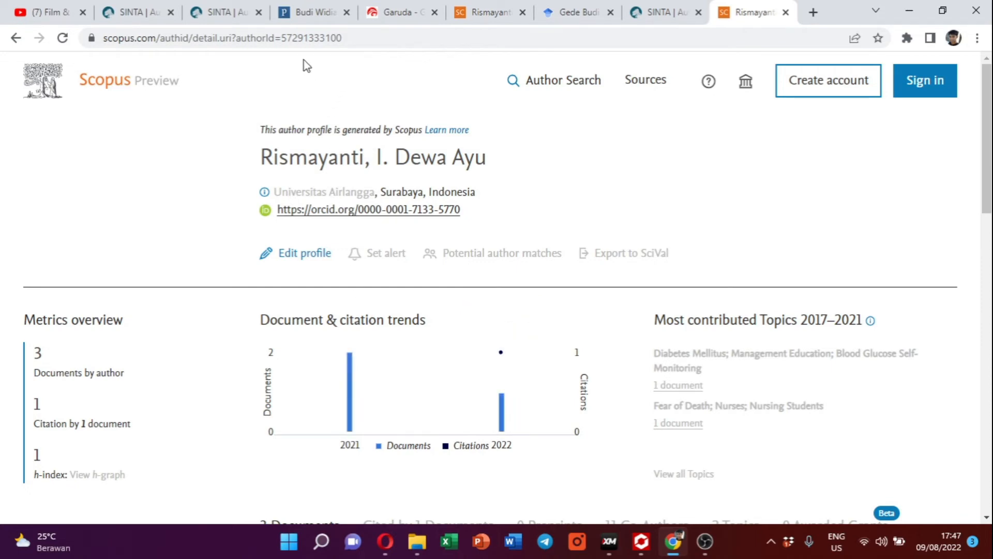
left_click_drag(281, 39, 343, 38)
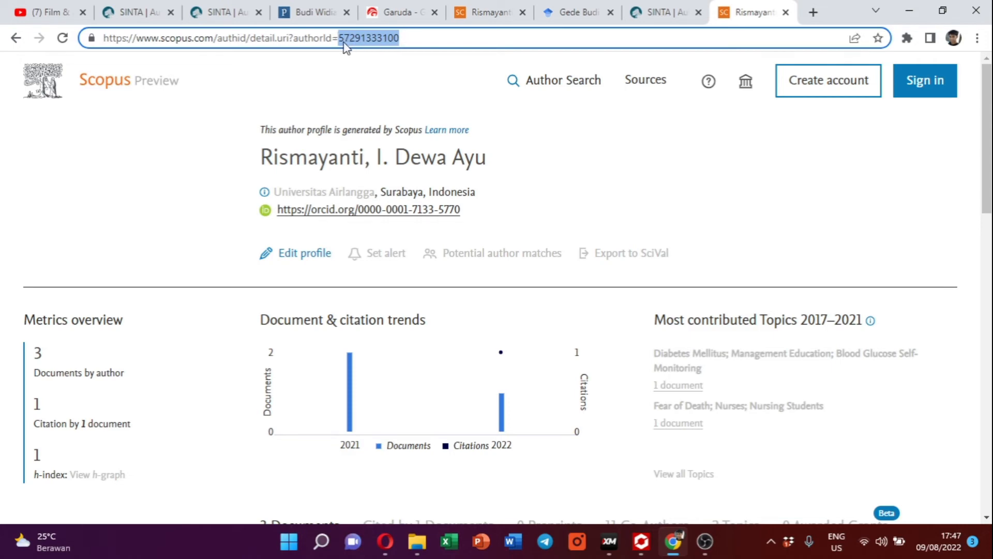
left_click(403, 37)
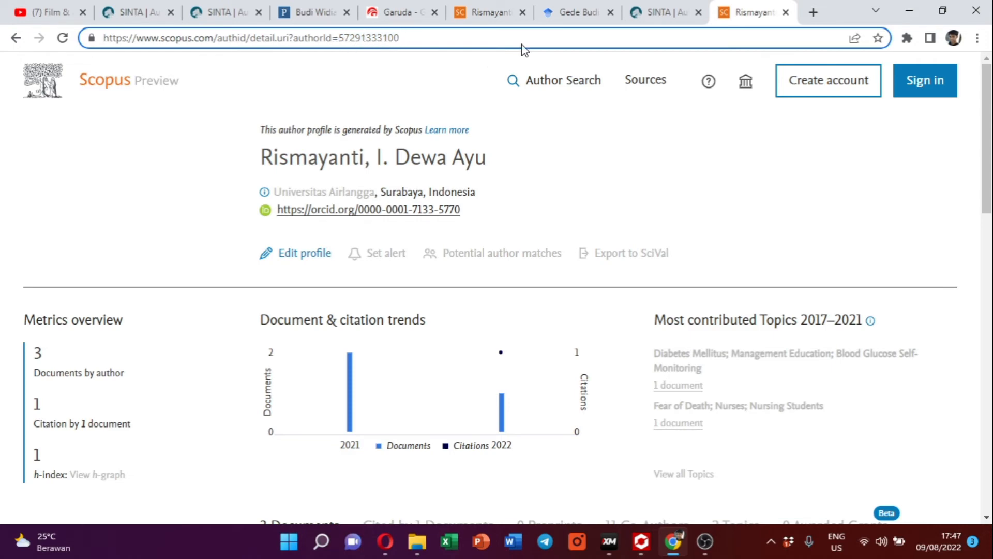
Step: Return to the SINTA profile form, locate the empty Scopus ID field and review the remaining fields through Update Profile
left_click(647, 12)
left_click(438, 233)
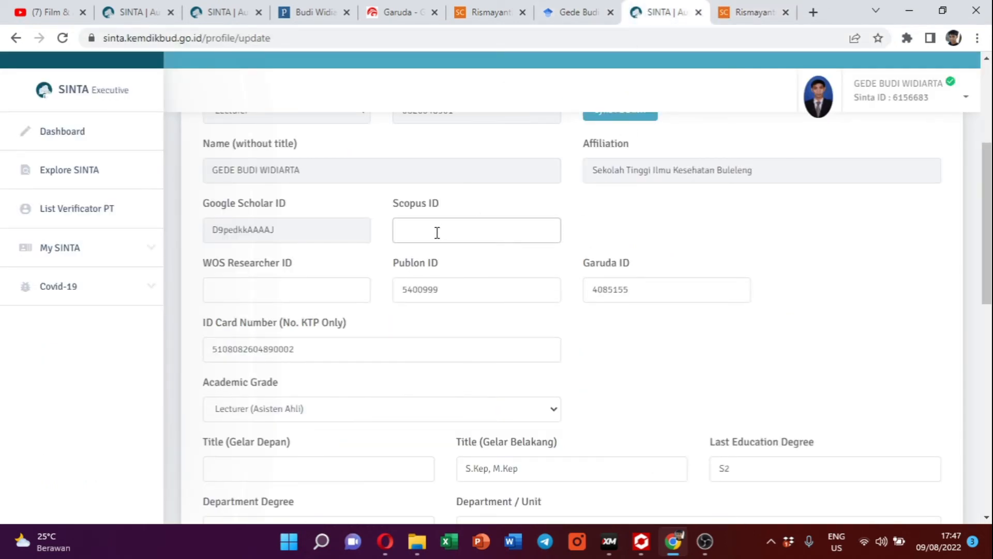
left_click_drag(987, 217, 990, 448)
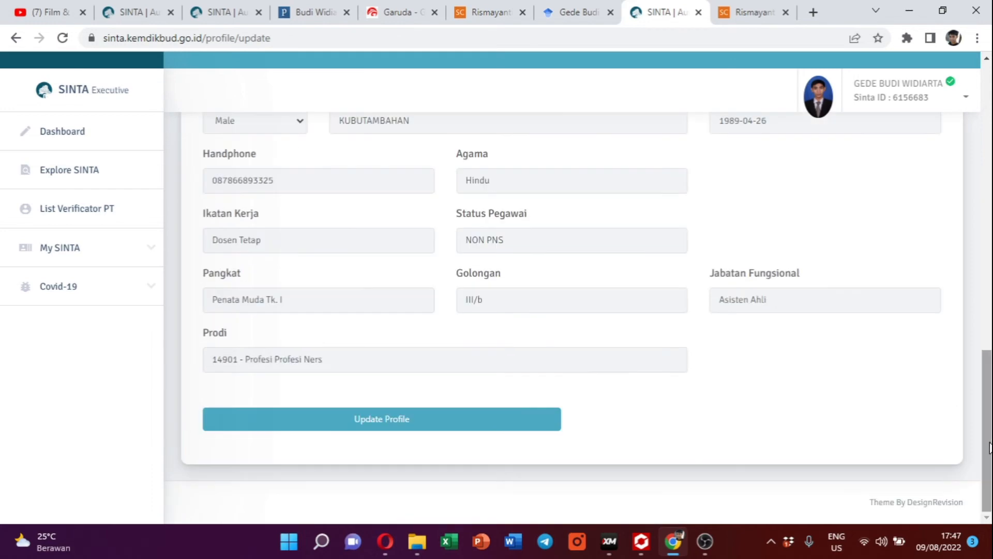
left_click_drag(988, 412, 989, 149)
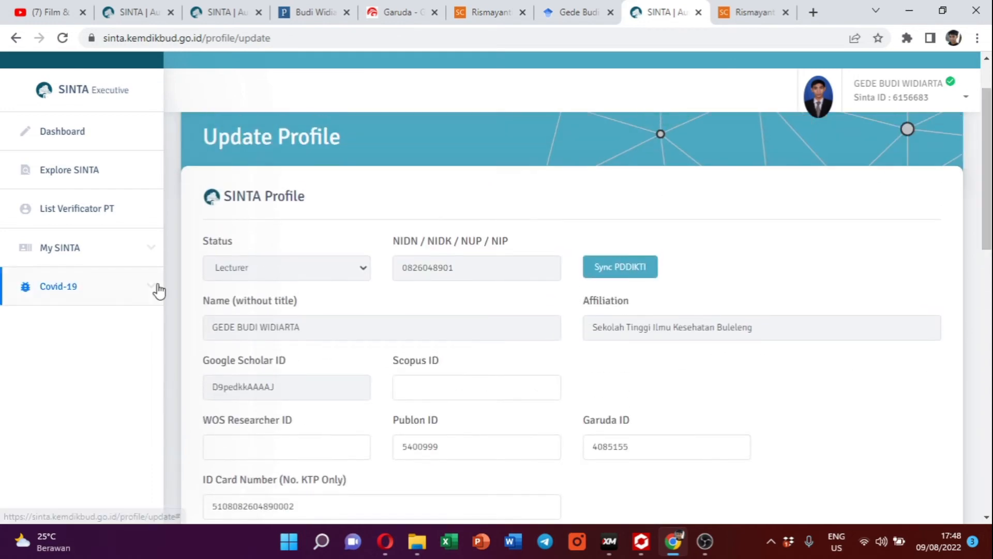
Step: Open the Garuda publications list under My SINTA and review its records and filters
left_click(47, 252)
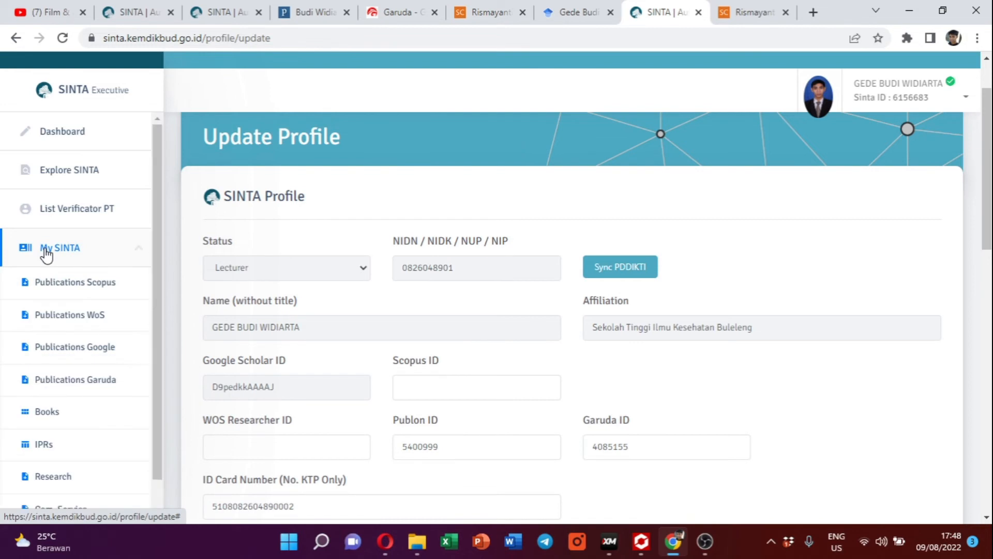
left_click_drag(159, 168, 154, 259)
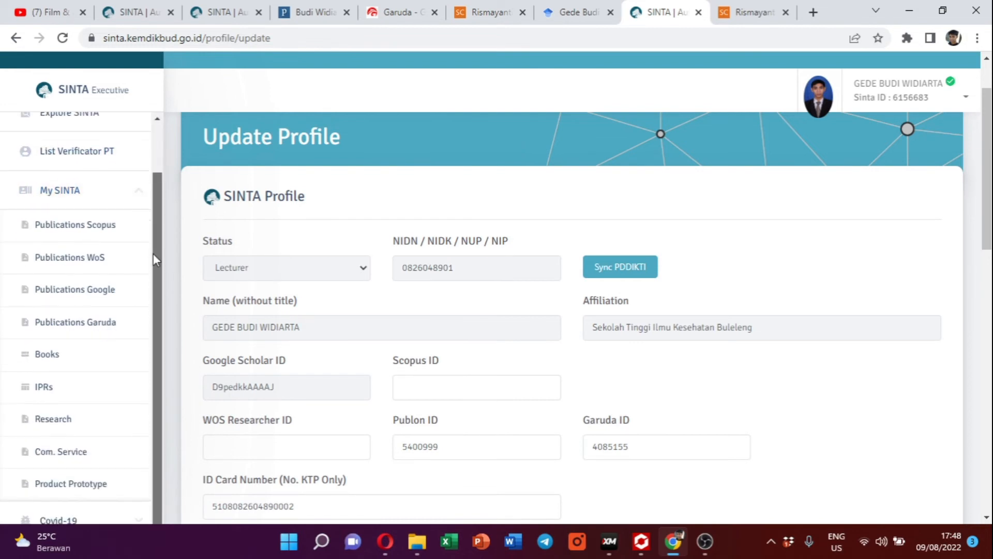
left_click(93, 323)
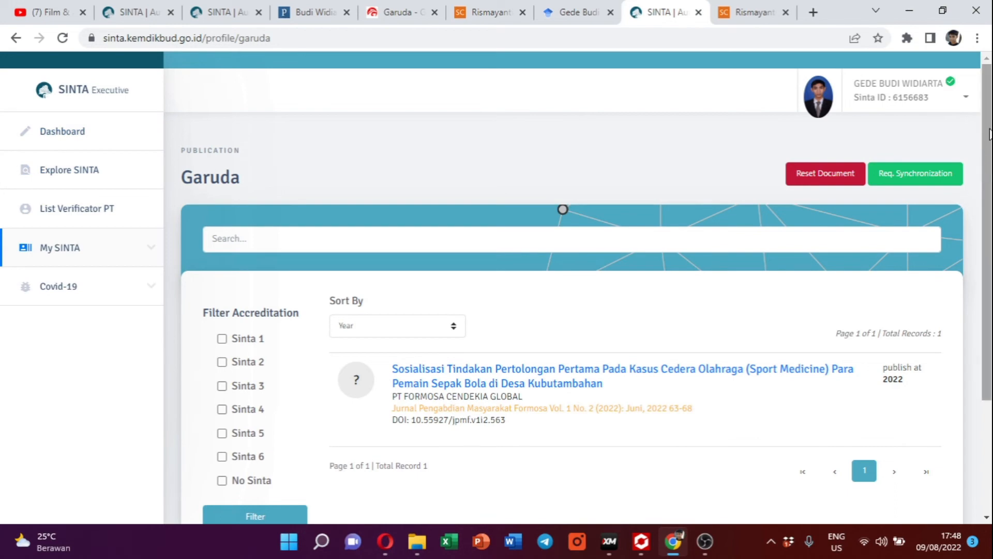
scroll(988, 136, "down", 3)
scroll(988, 136, "up", 3)
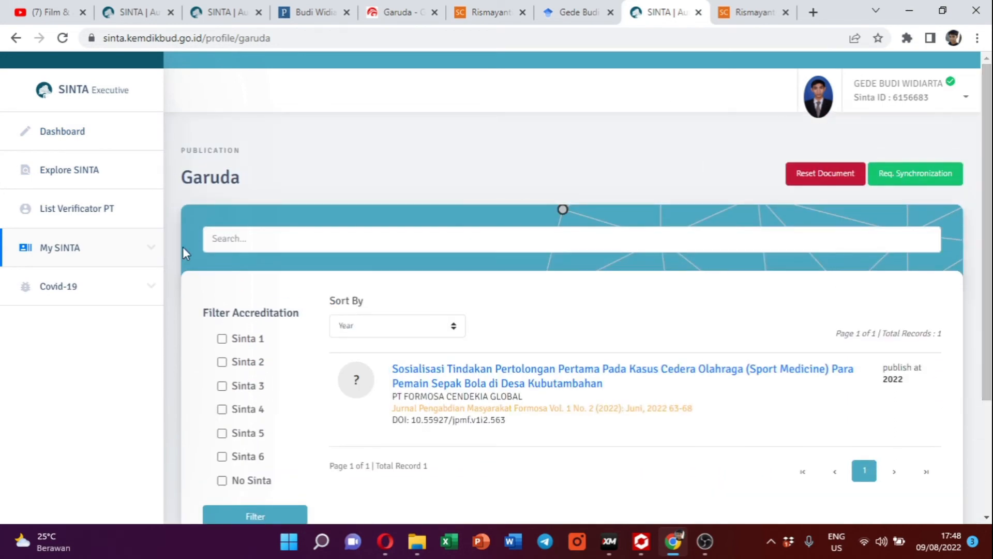
Step: Open the Books list under My SINTA, start adding a book and review the Claim Books form from ISBN through cover upload
left_click(33, 255)
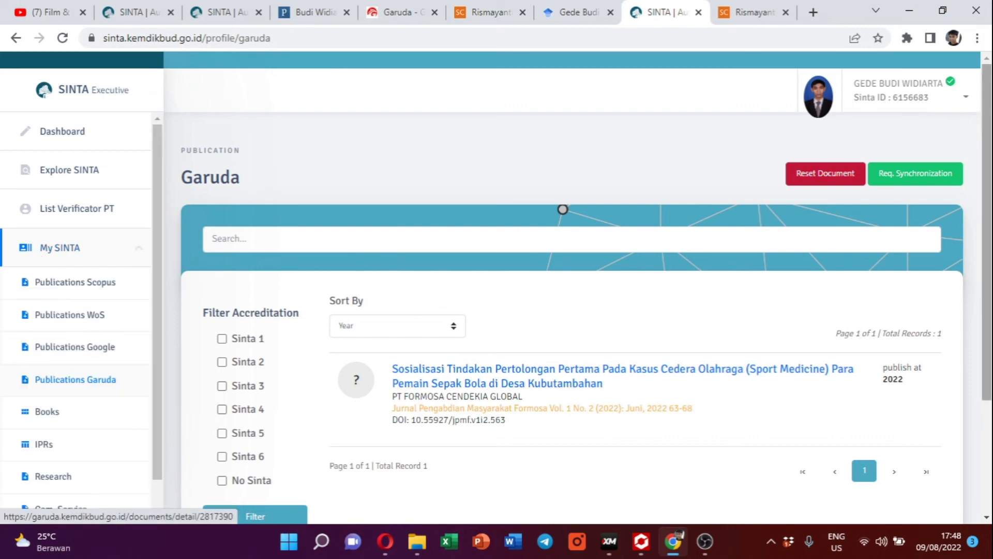
scroll(986, 233, "down", 3)
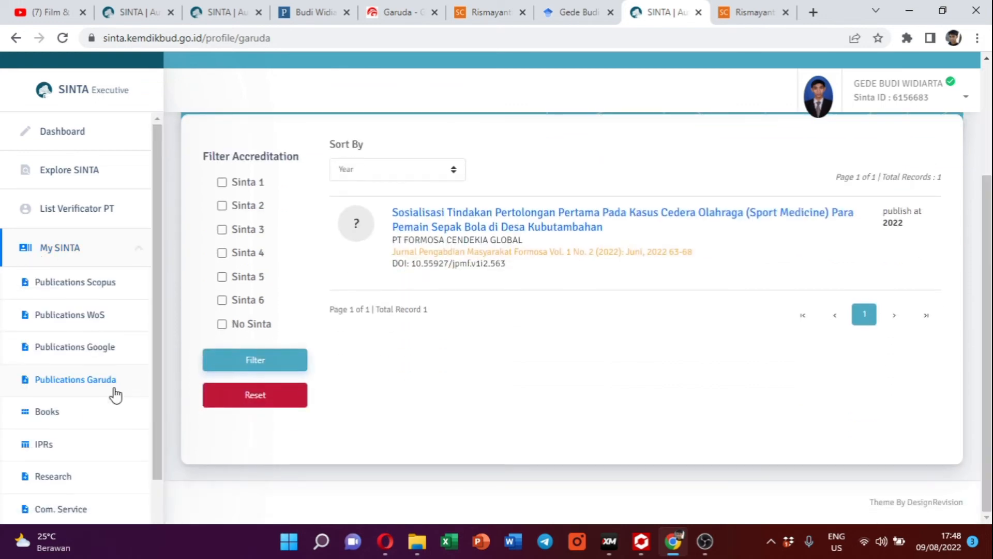
left_click(32, 413)
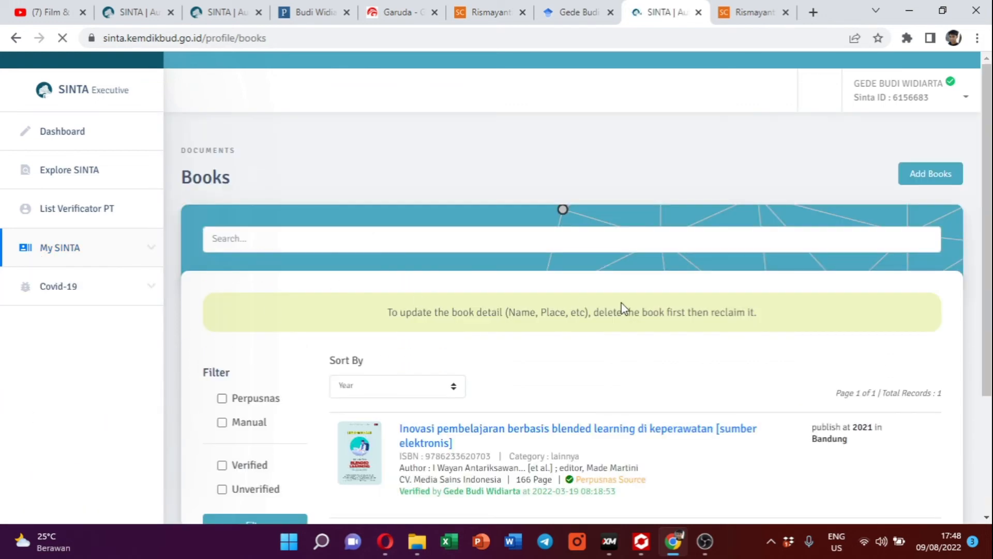
left_click(924, 178)
left_click(380, 277)
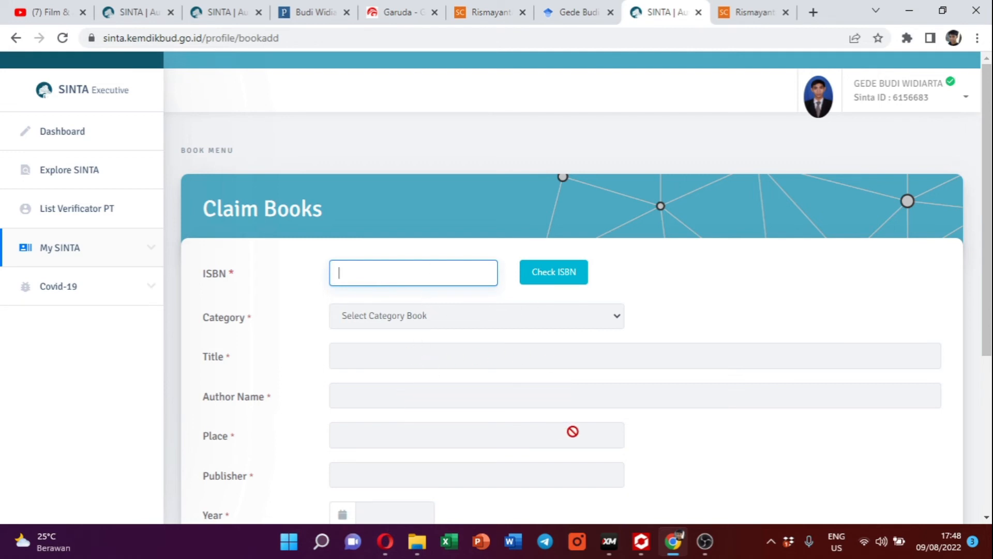
scroll(989, 235, "down", 3)
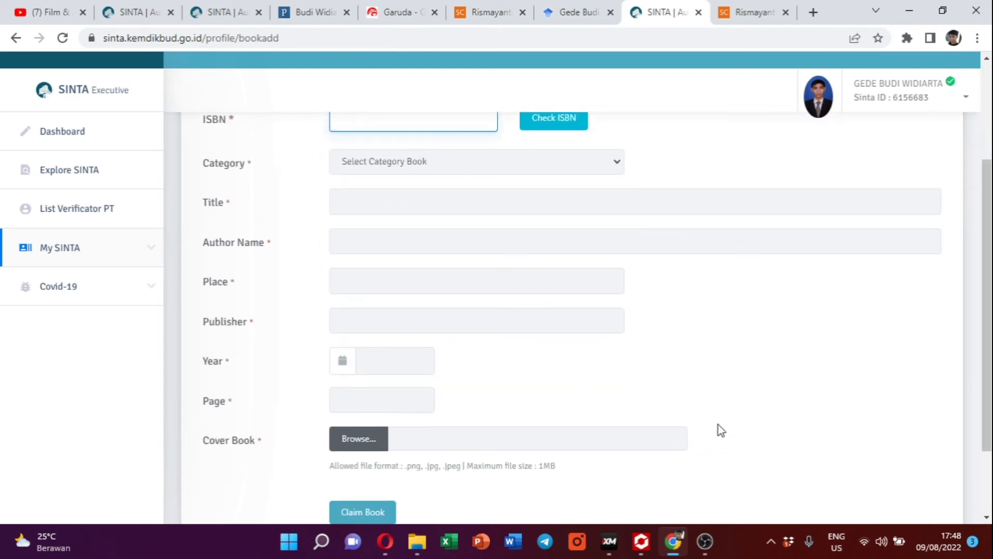
left_click_drag(990, 203, 989, 228)
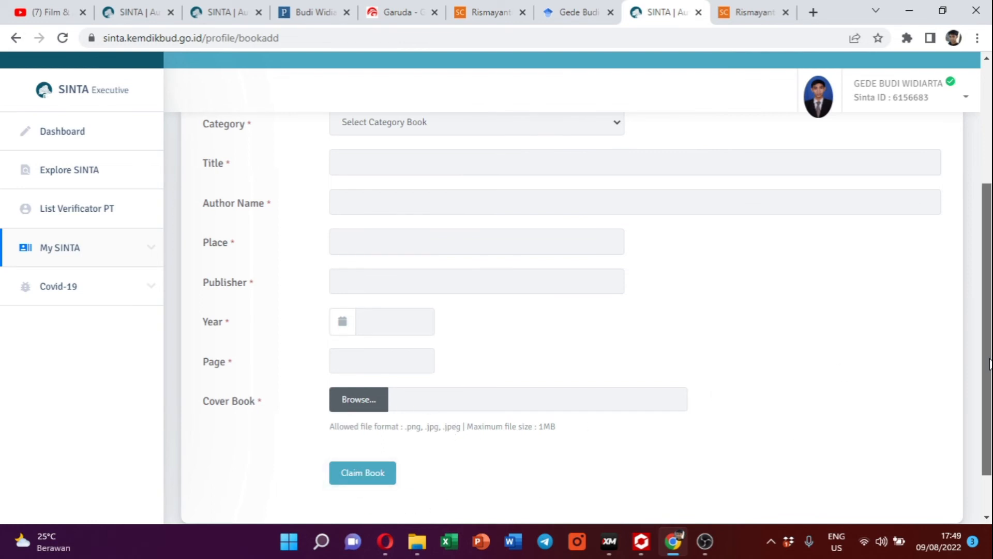
scroll(989, 364, "up", 4)
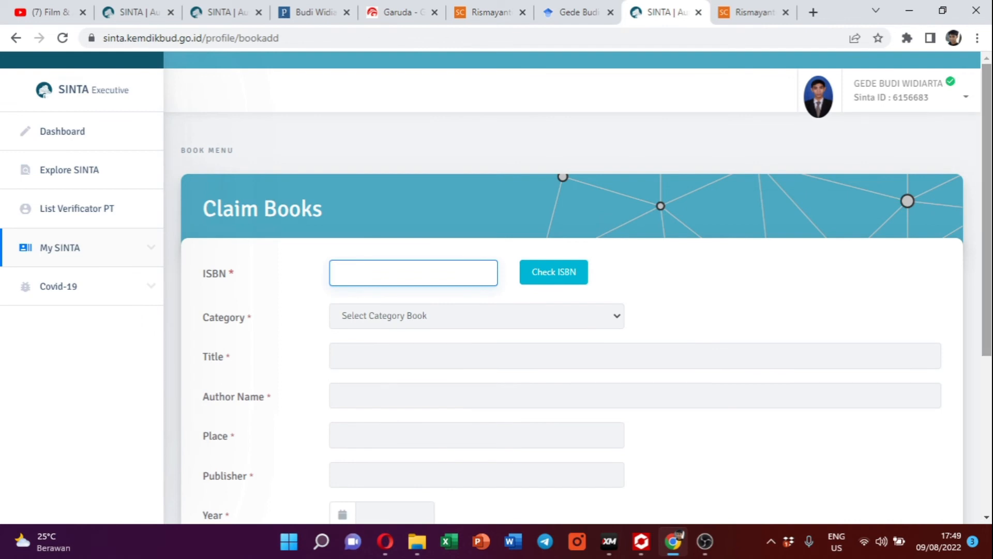
Step: Open the IPRs list under My SINTA, start adding an IPR and review the Claim IPRs form from No. Permohonan through registration
left_click(46, 253)
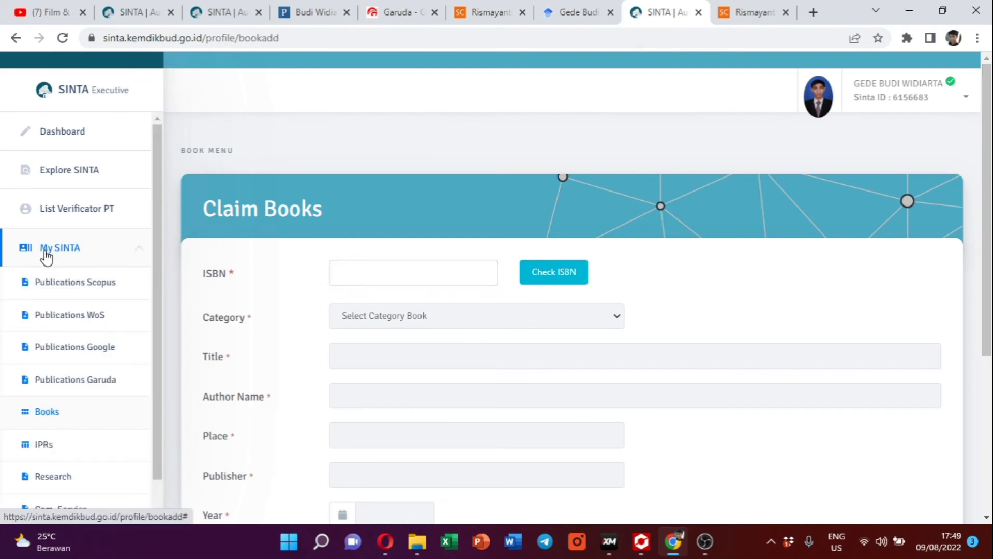
scroll(157, 314, "down", 1)
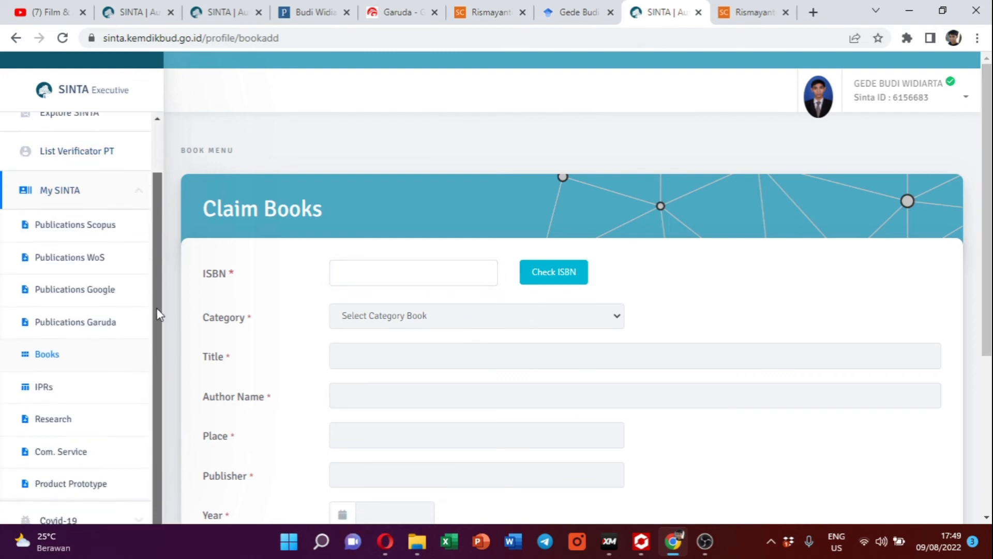
left_click(46, 392)
scroll(46, 392, "up", 1)
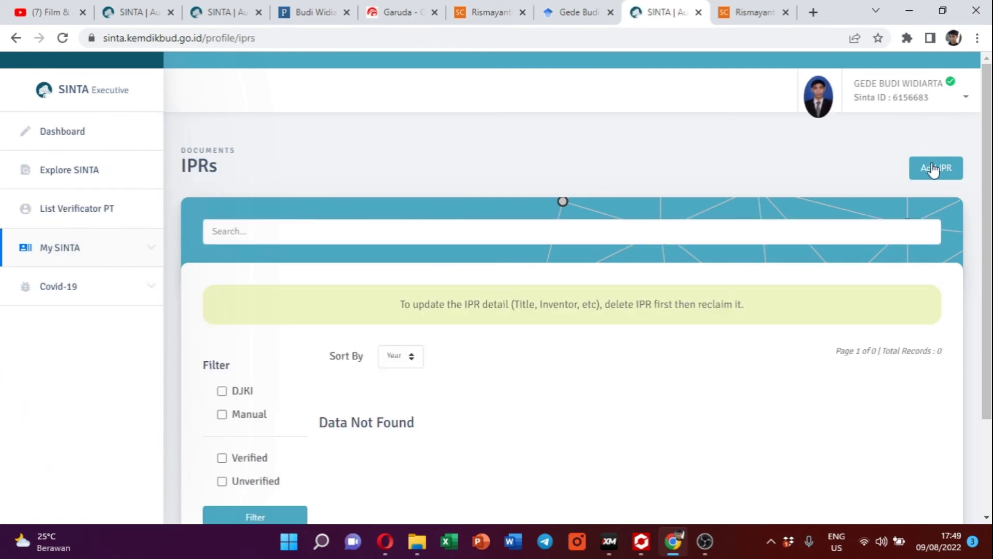
left_click(938, 174)
left_click(362, 277)
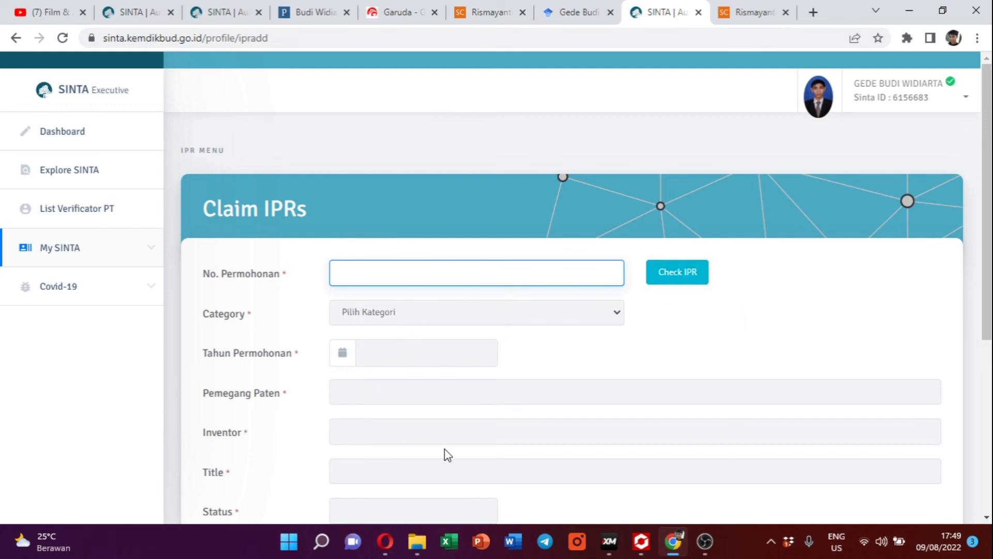
left_click_drag(988, 224, 989, 397)
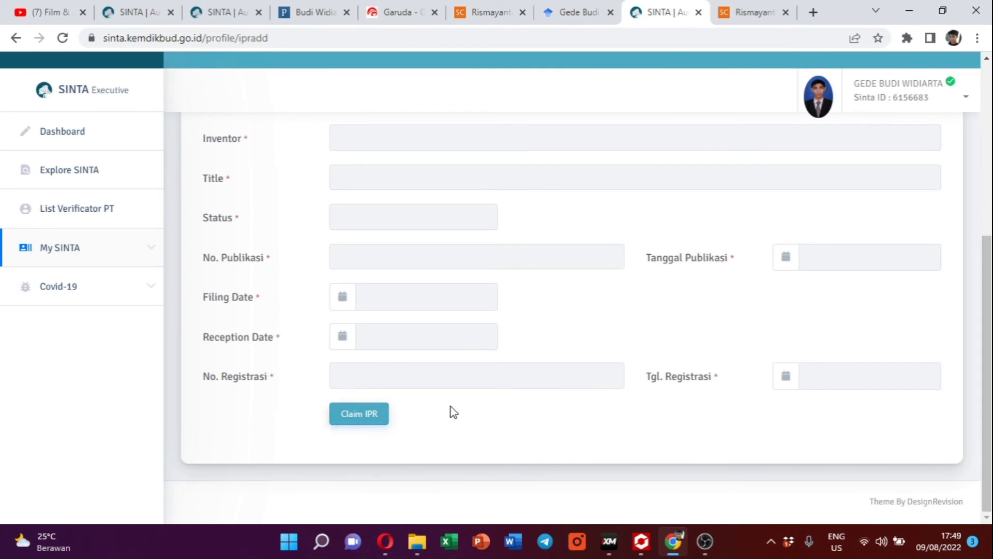
Step: Open the Research list under My SINTA and examine the listed studies, their verification status and the synchronization option
left_click(60, 249)
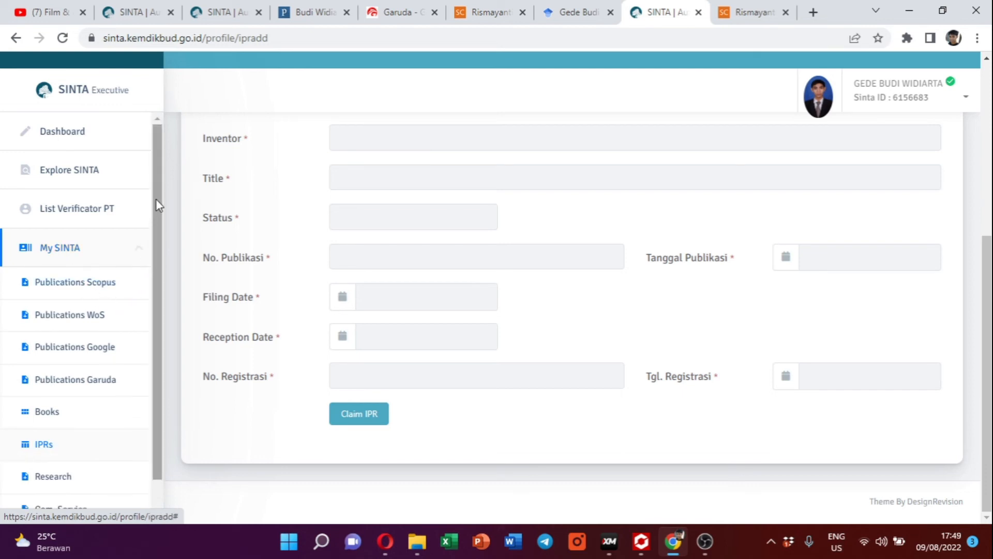
scroll(157, 199, "down", 1)
scroll(159, 259, "down", 1)
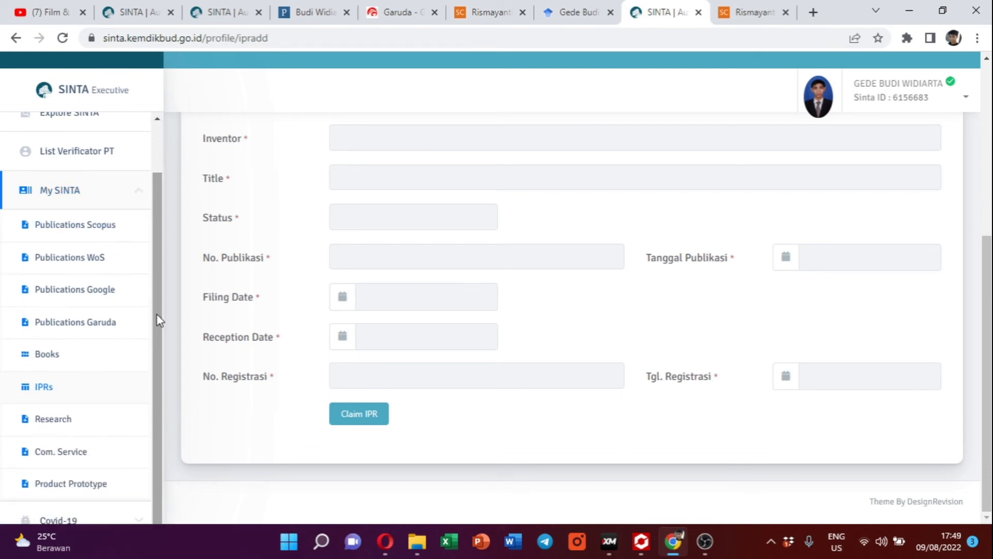
left_click(56, 424)
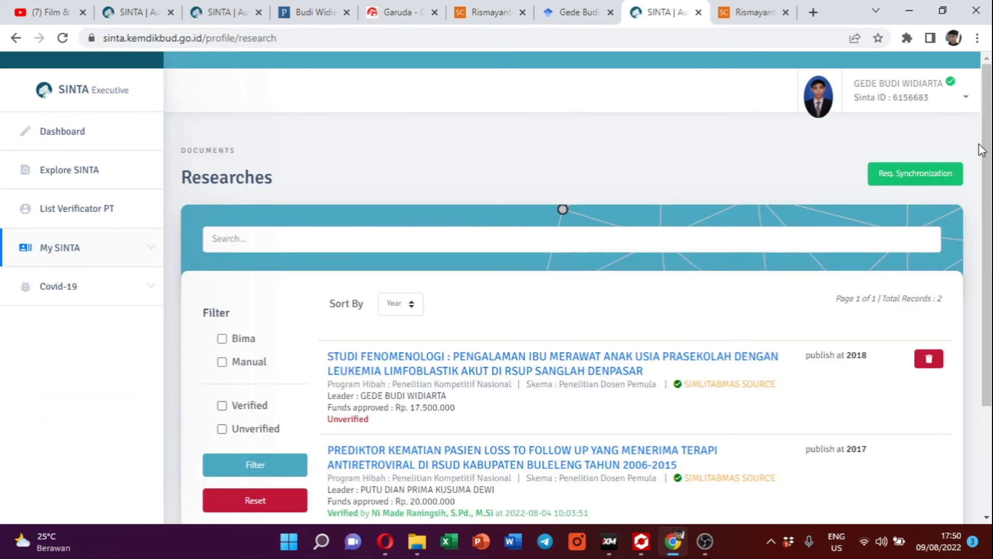
scroll(985, 145, "down", 3)
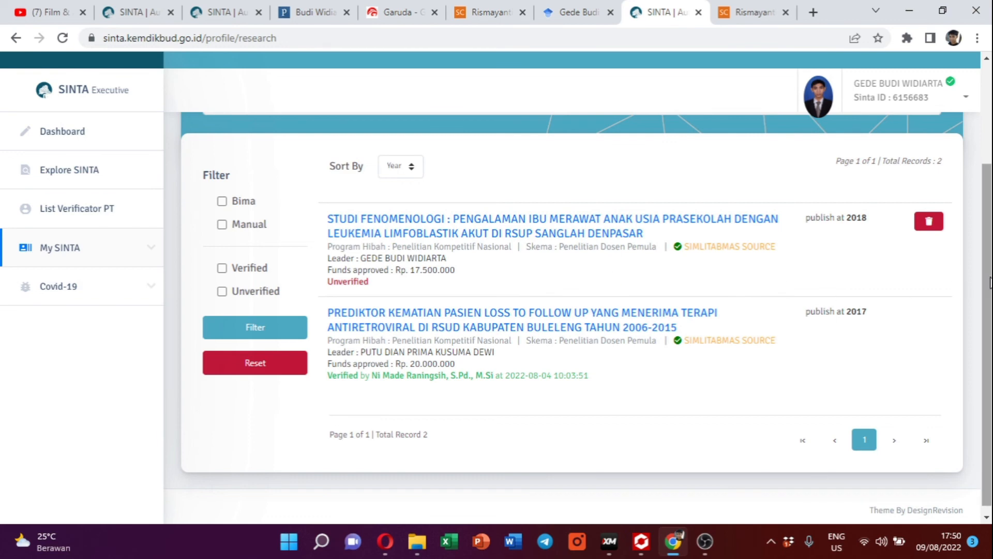
scroll(983, 157, "up", 3)
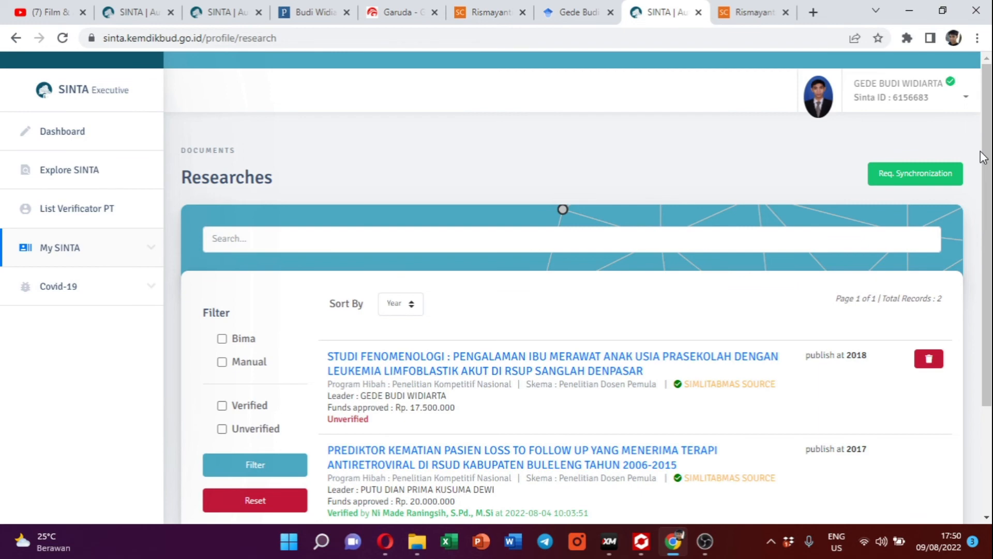
Step: Return to the SINTA dashboard and review the overview of SINTA scores and h-index values
left_click(71, 134)
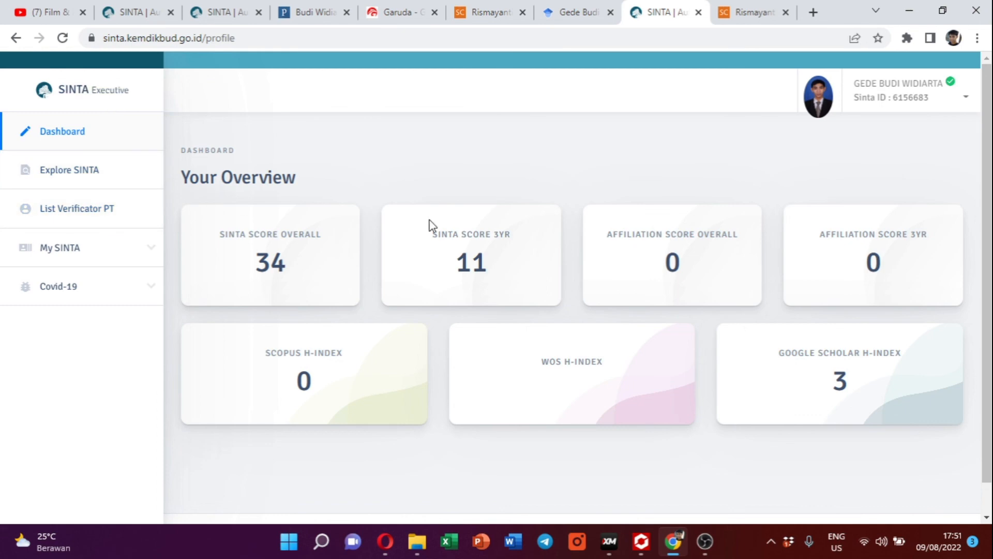
left_click_drag(988, 145, 990, 90)
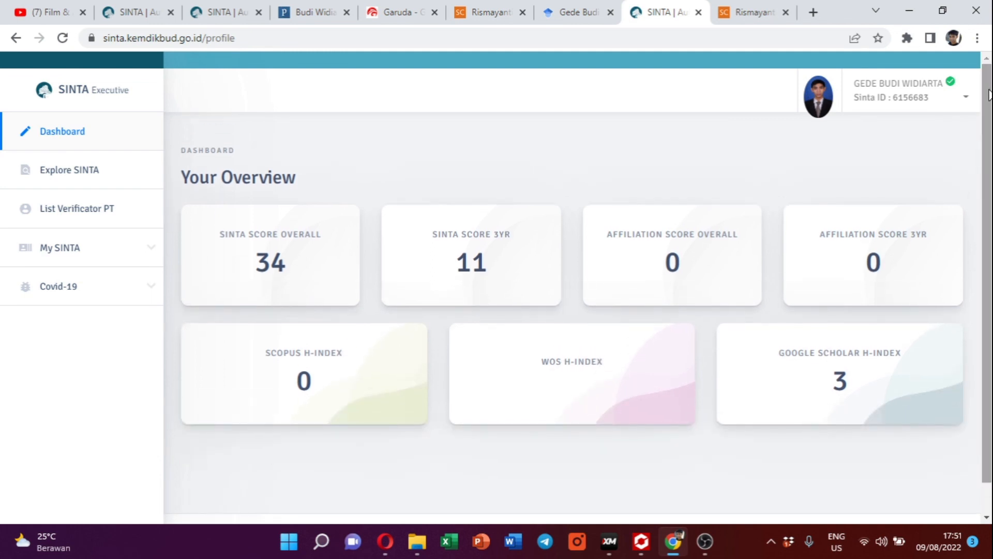